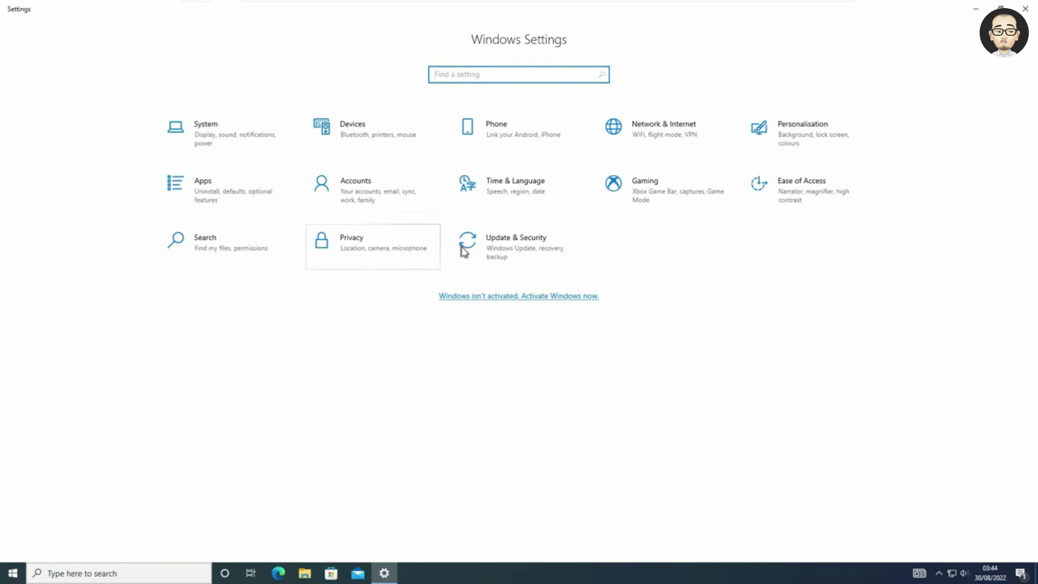
Try to open Windows Security from the Update & Security settings.
click(513, 254)
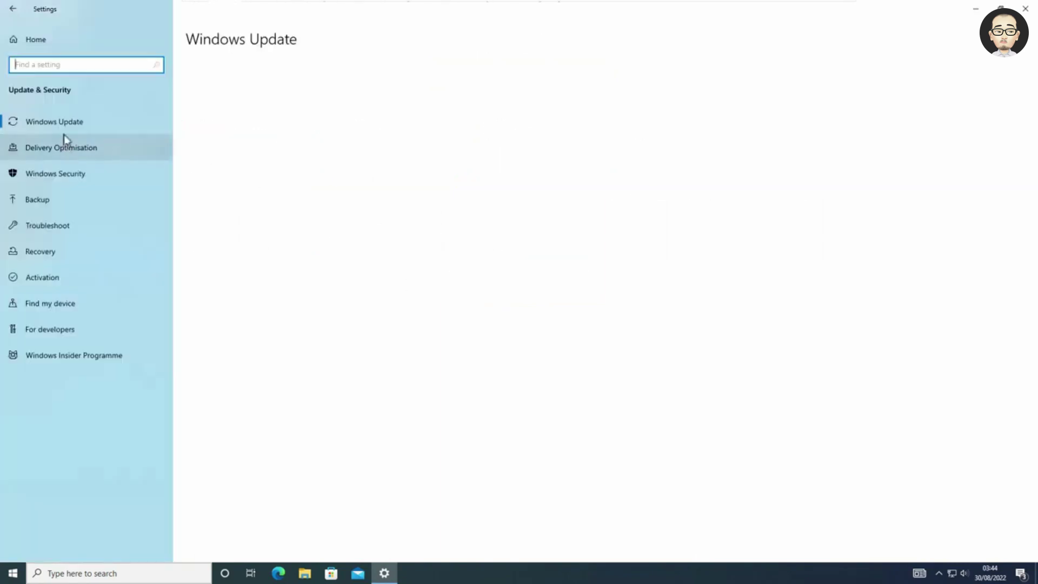
click(59, 173)
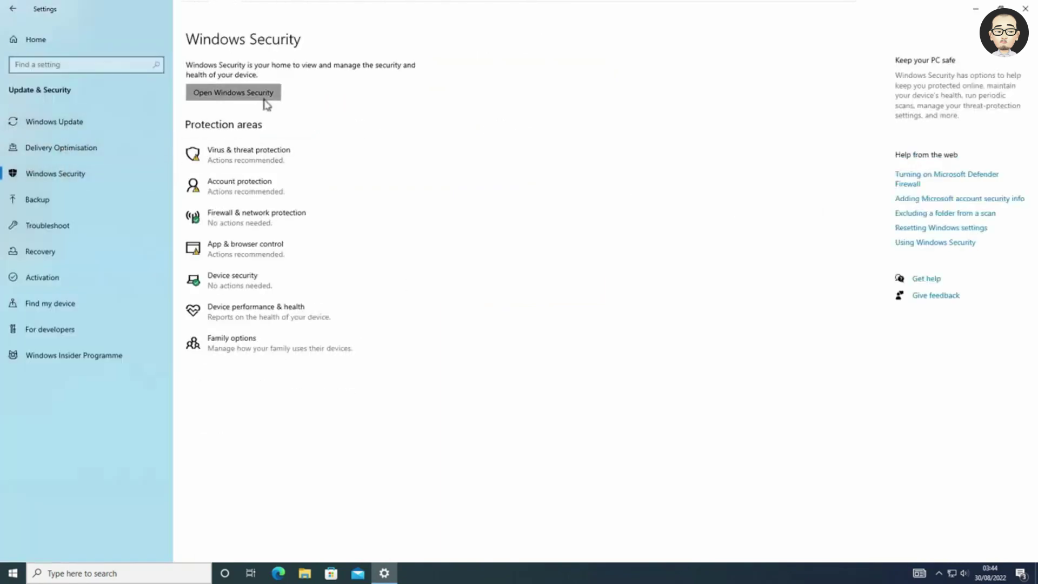
click(266, 98)
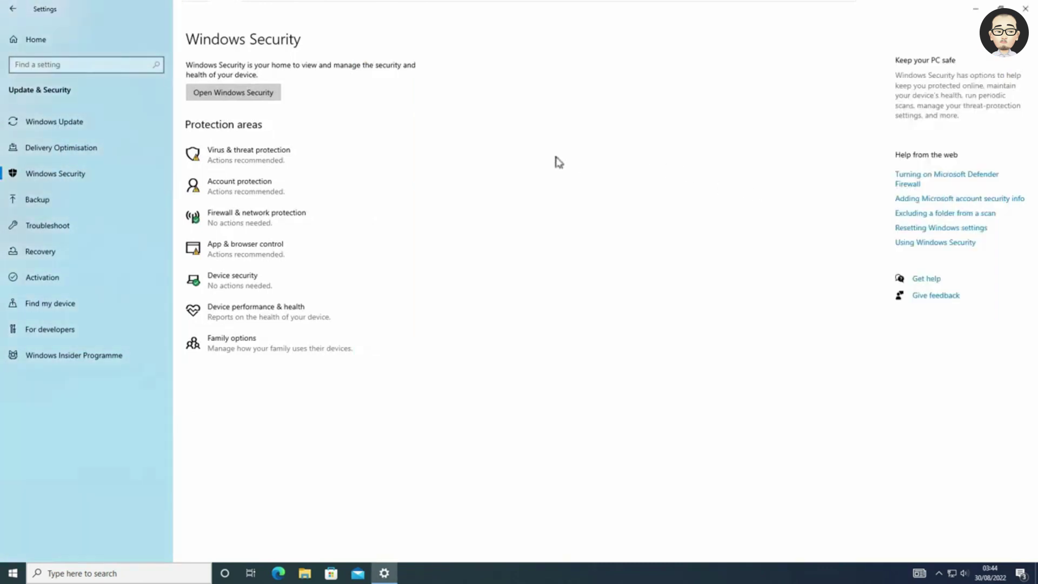
click(218, 98)
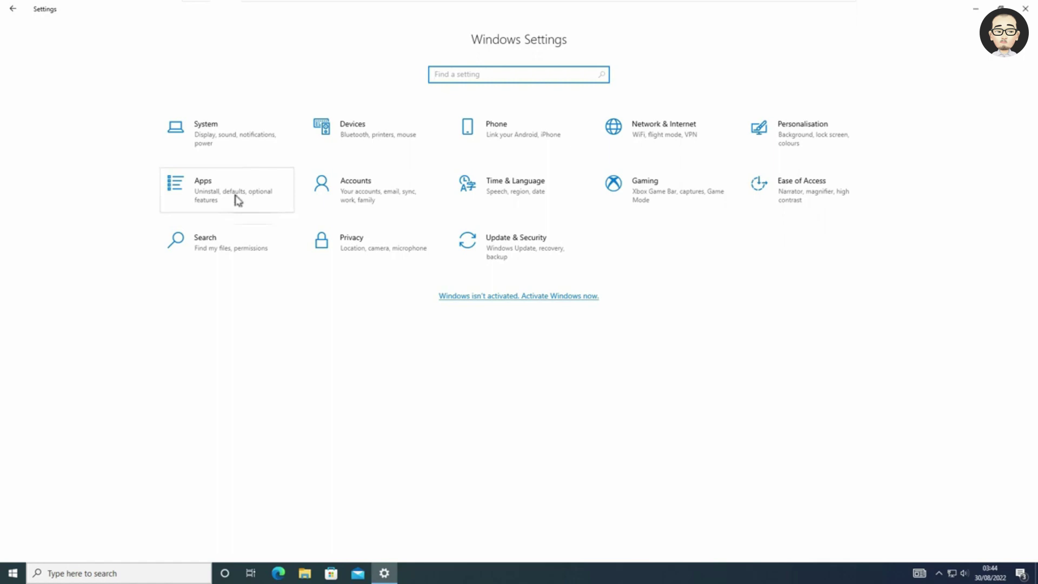
Look through the installed apps list in the Apps & features settings for Windows Security.
click(211, 191)
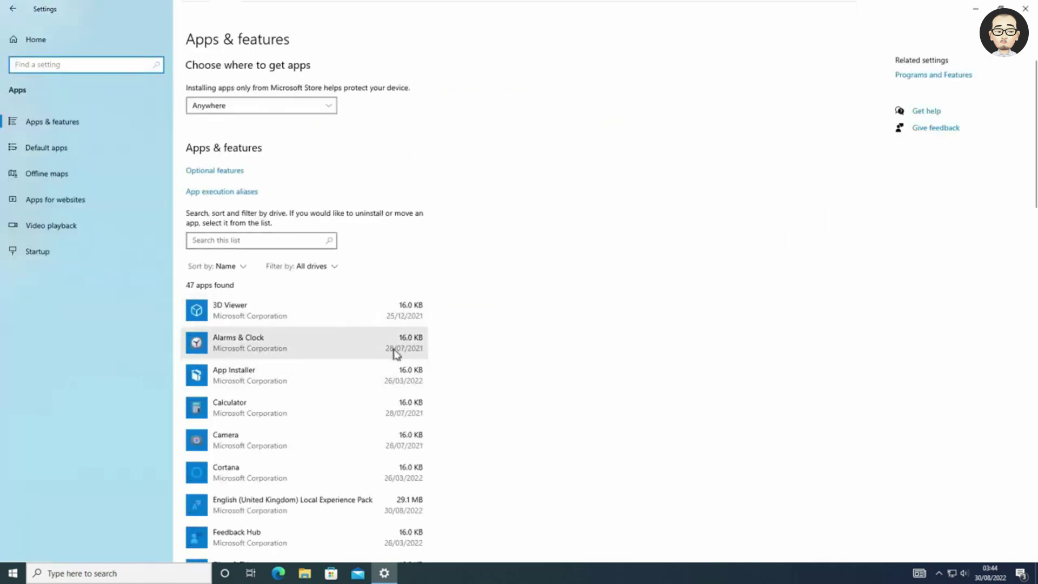
scroll(393, 368, down, 8)
scroll(390, 375, down, 10)
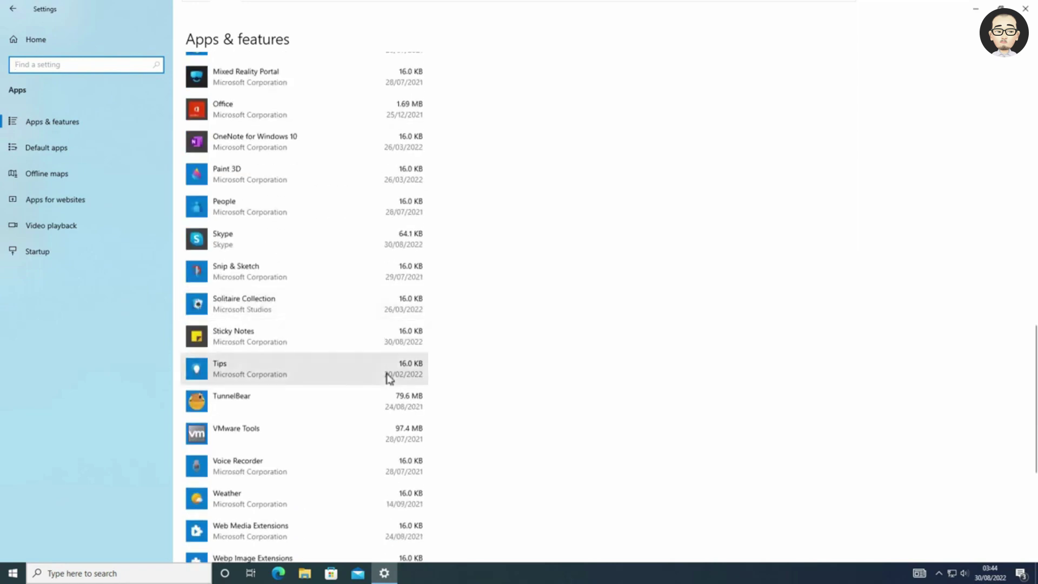
scroll(387, 375, down, 5)
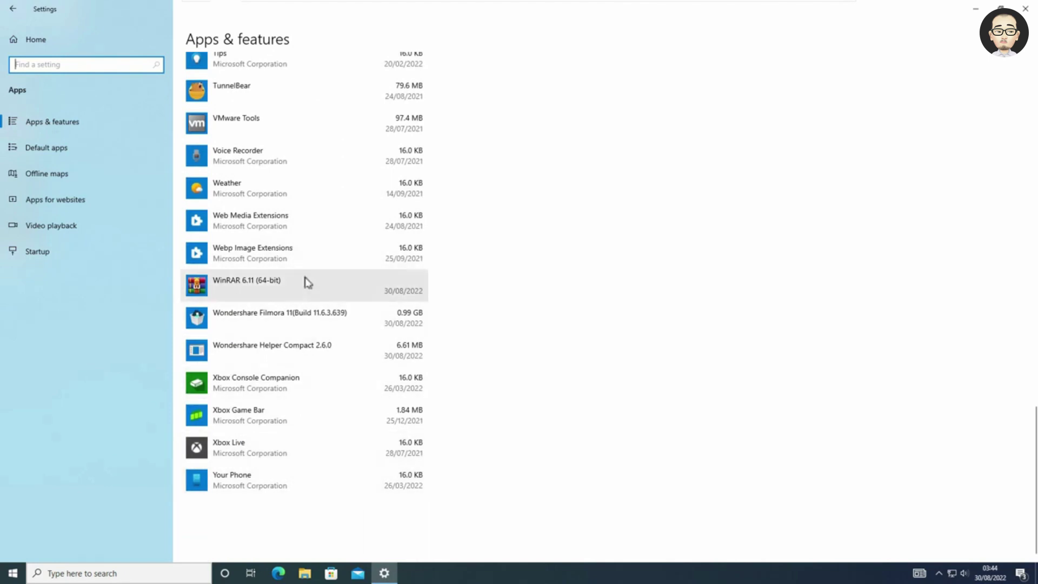
scroll(307, 281, up, 2)
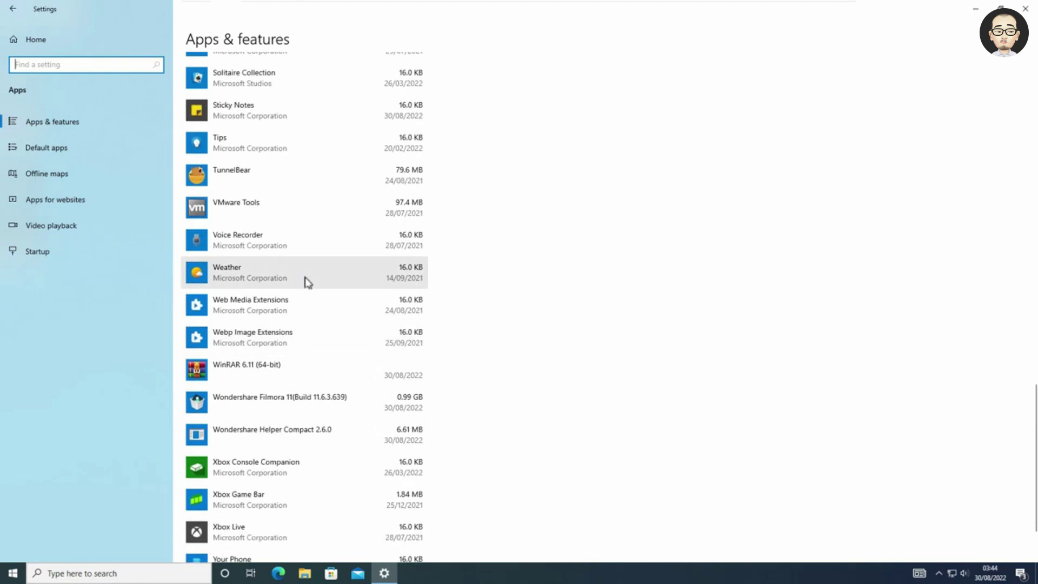
scroll(307, 282, down, 2)
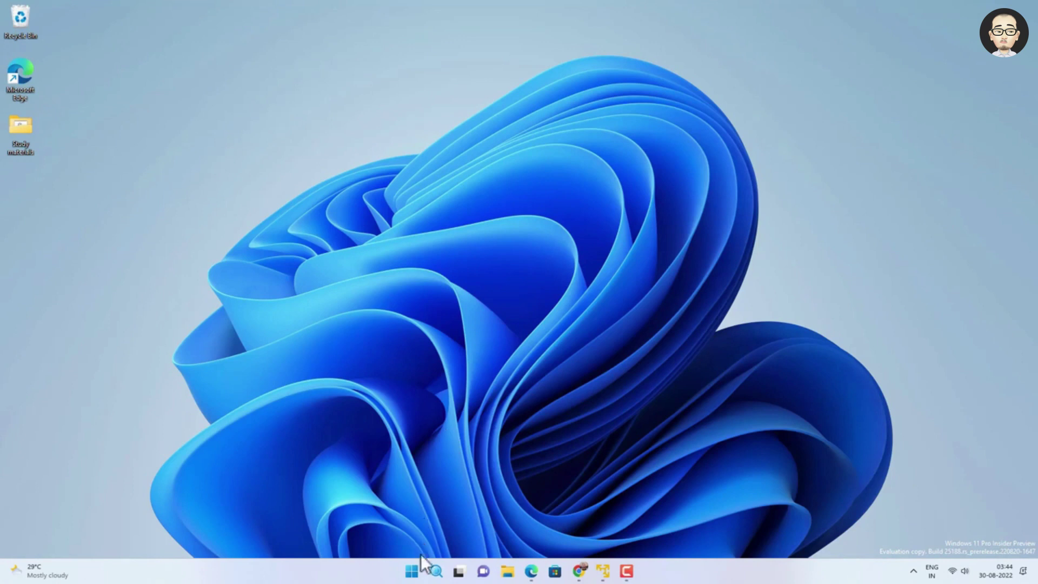
On the Windows 11 PC, open the advanced options of the installed Windows Security app in Settings.
click(416, 572)
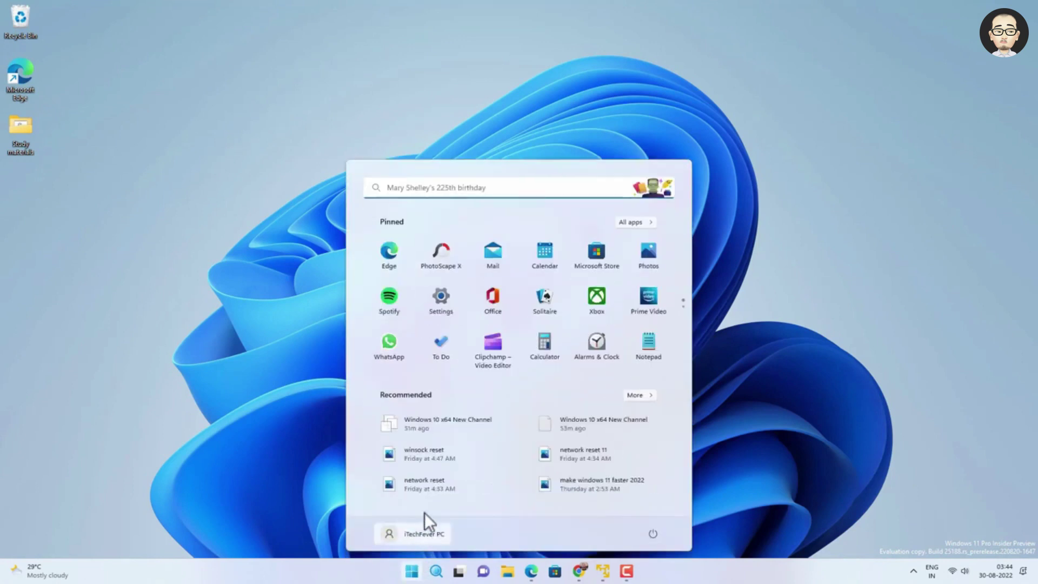
click(440, 298)
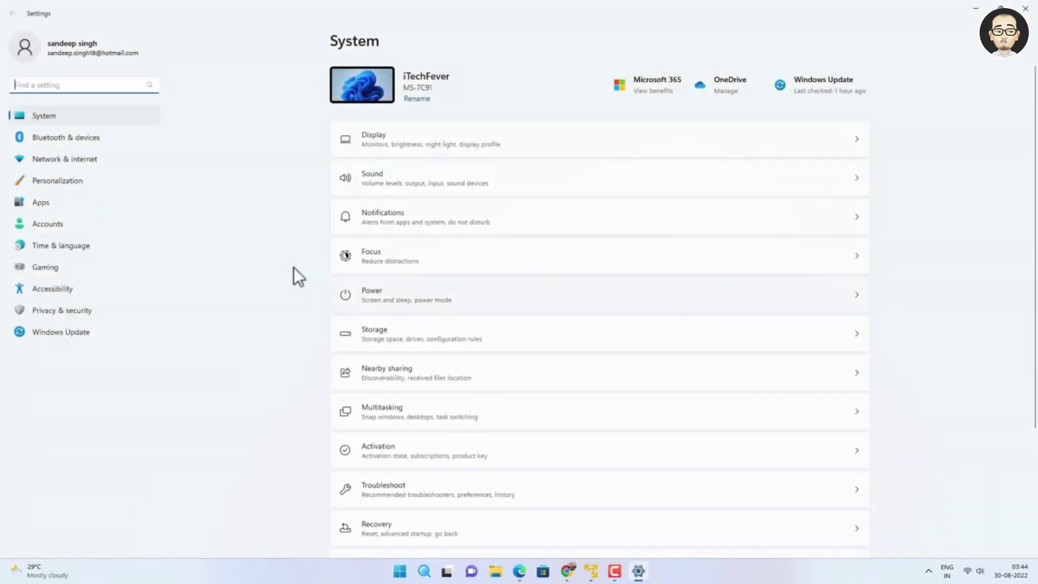
click(44, 200)
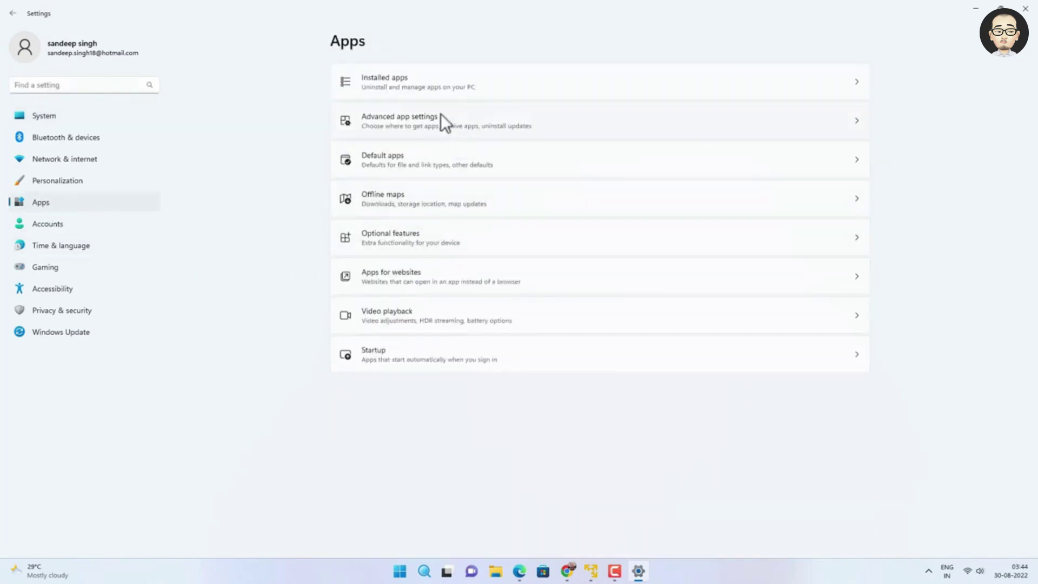
click(420, 75)
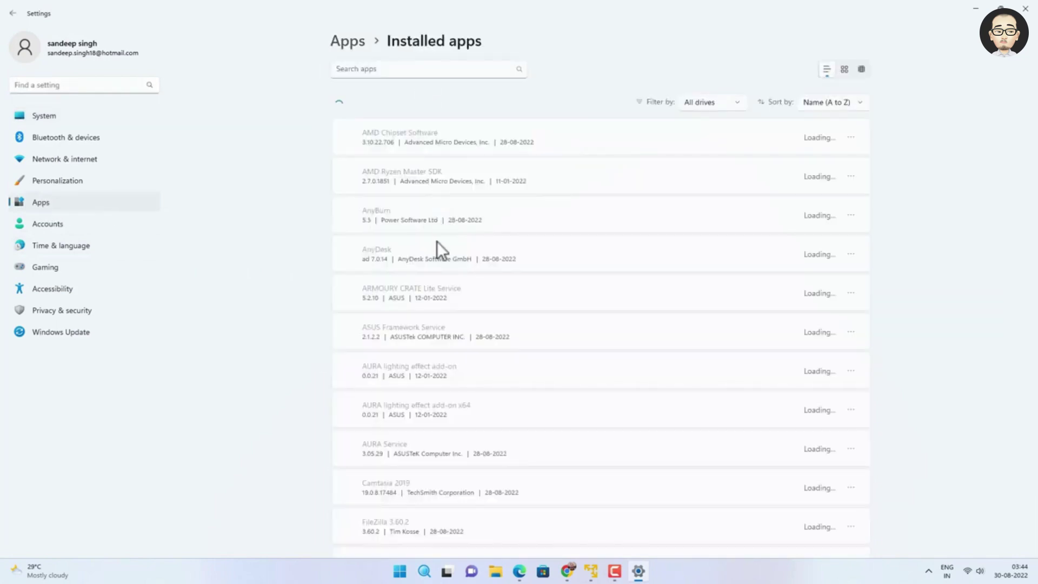
scroll(465, 287, down, 20)
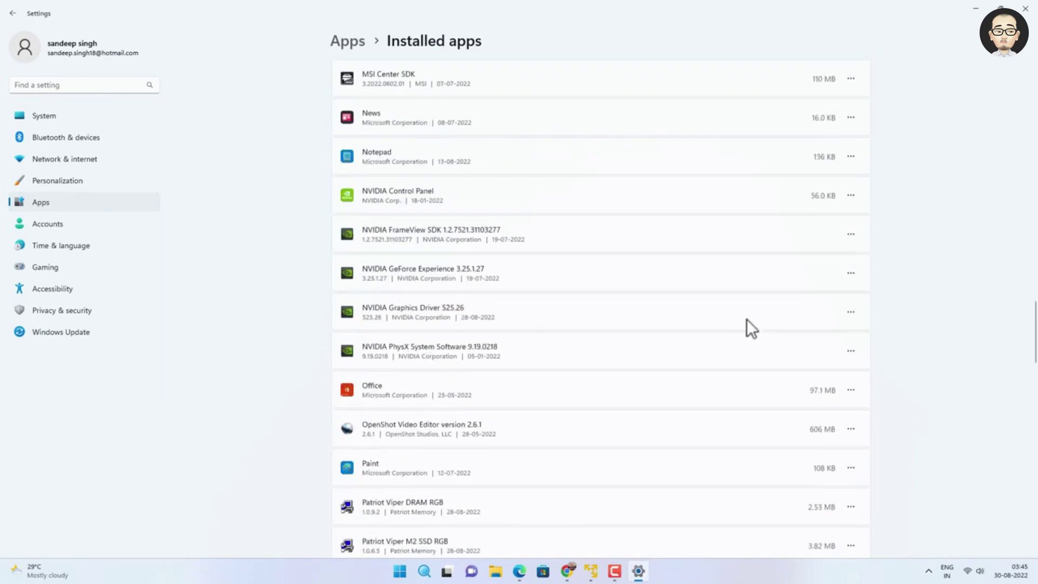
scroll(616, 340, up, 3)
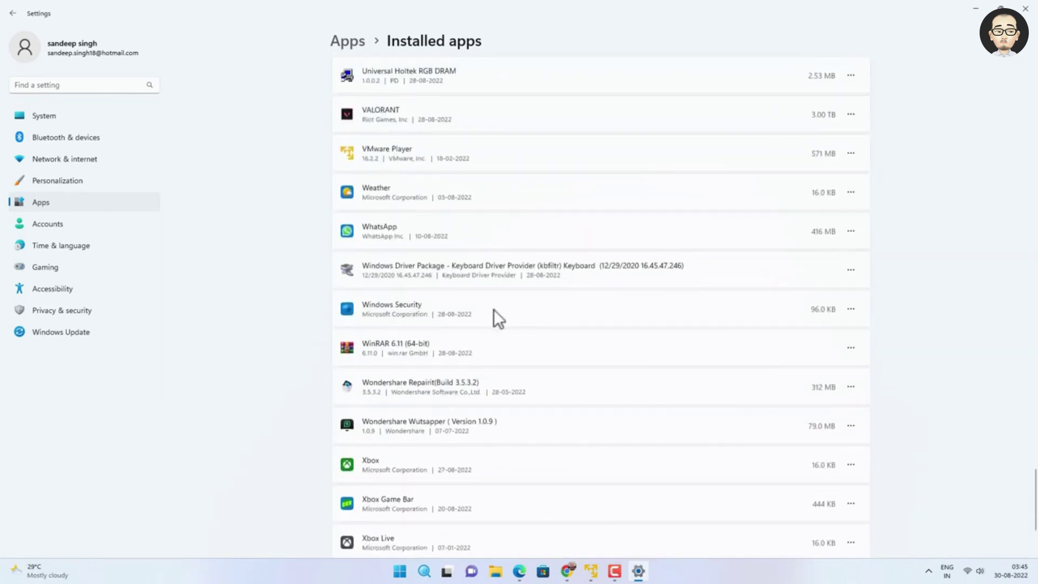
click(851, 308)
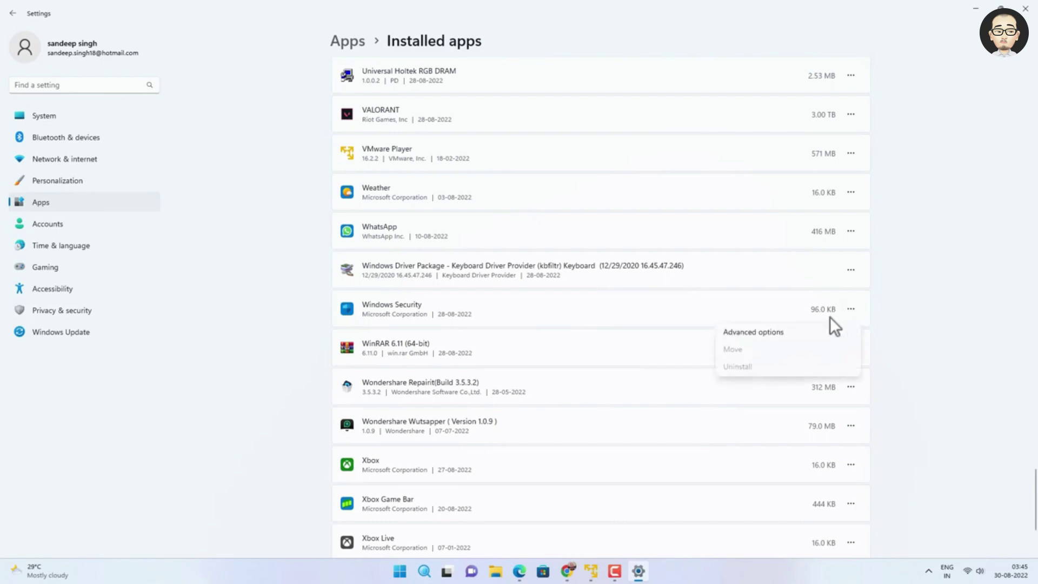
click(756, 332)
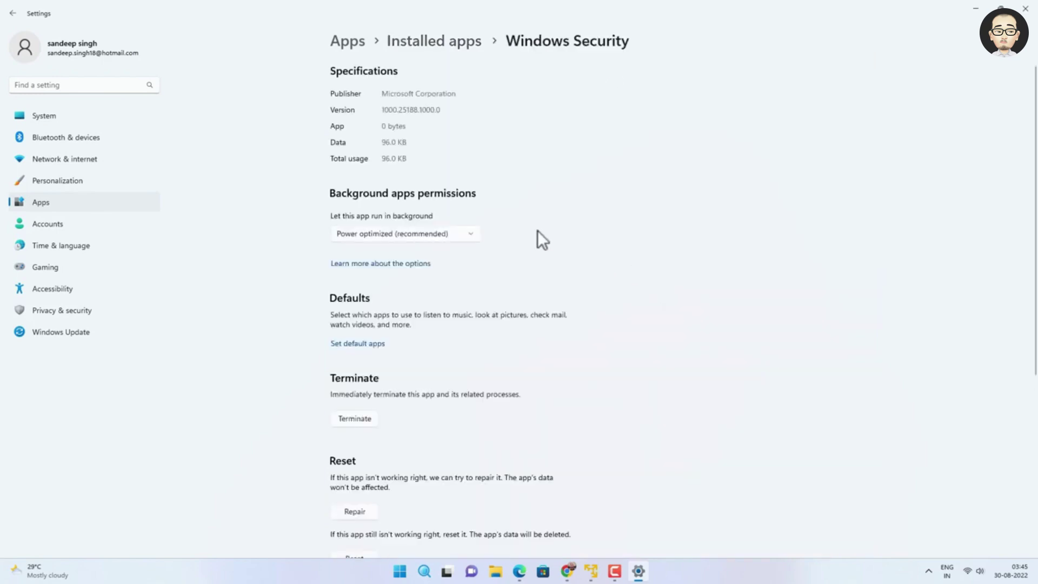
Reset the Windows Security app, confirming the deletion of its data, and repair it.
scroll(536, 238, down, 4)
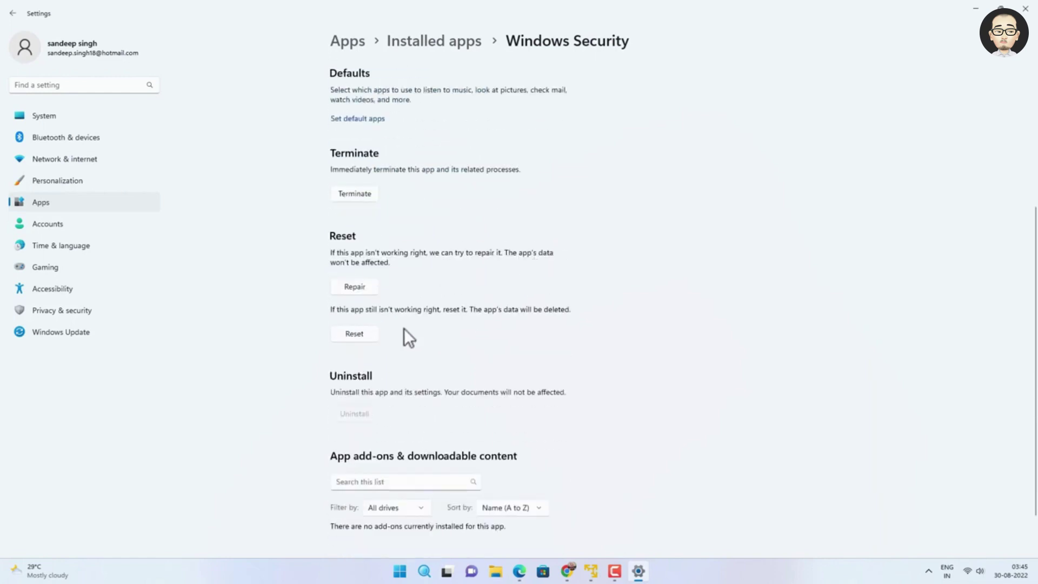
click(352, 334)
click(410, 304)
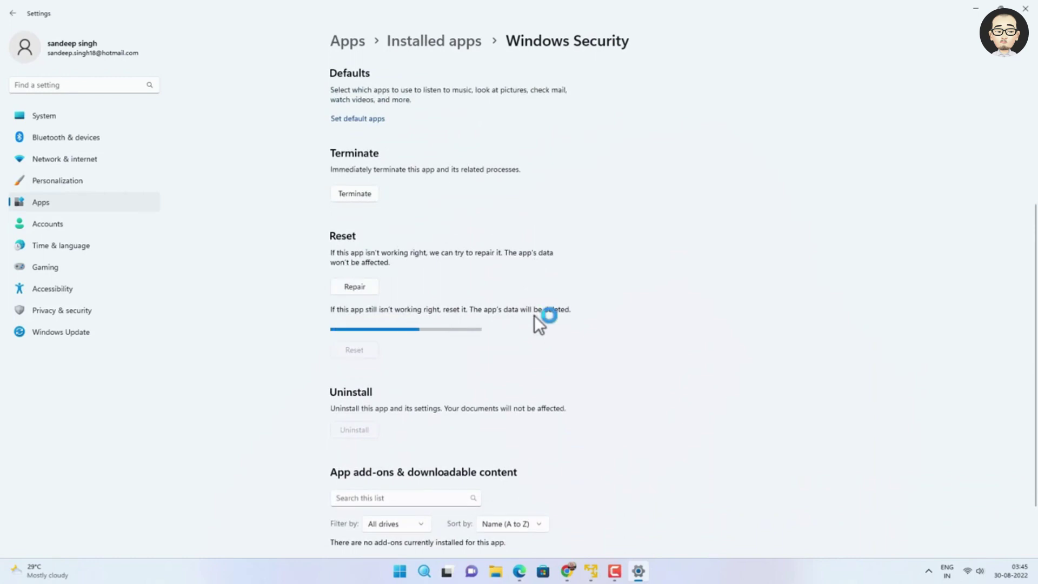
click(341, 288)
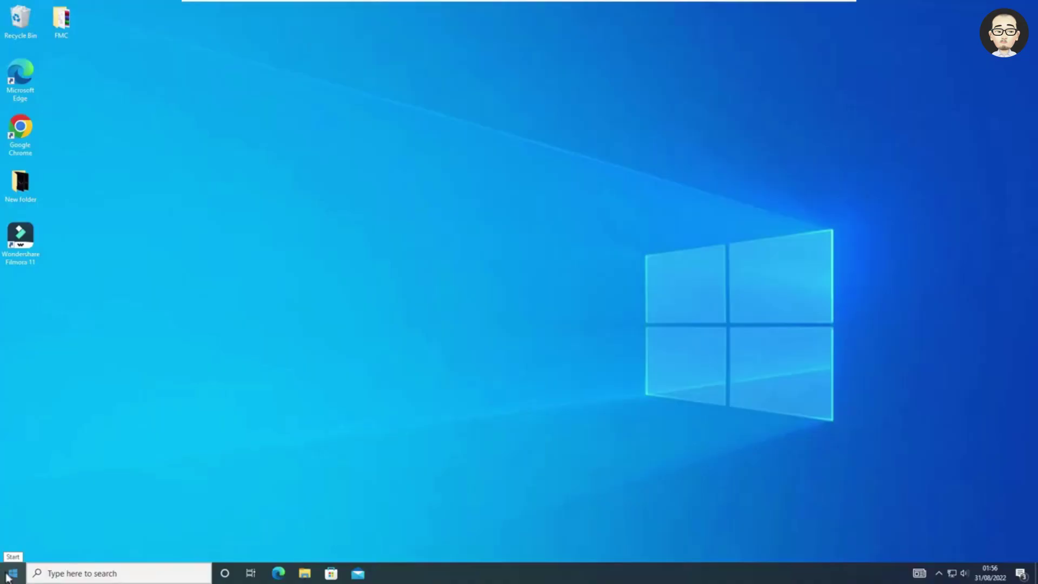
On the Windows 10 PC, allow apps to run in the background in the privacy settings and check the Windows Security entry.
right_click(6, 576)
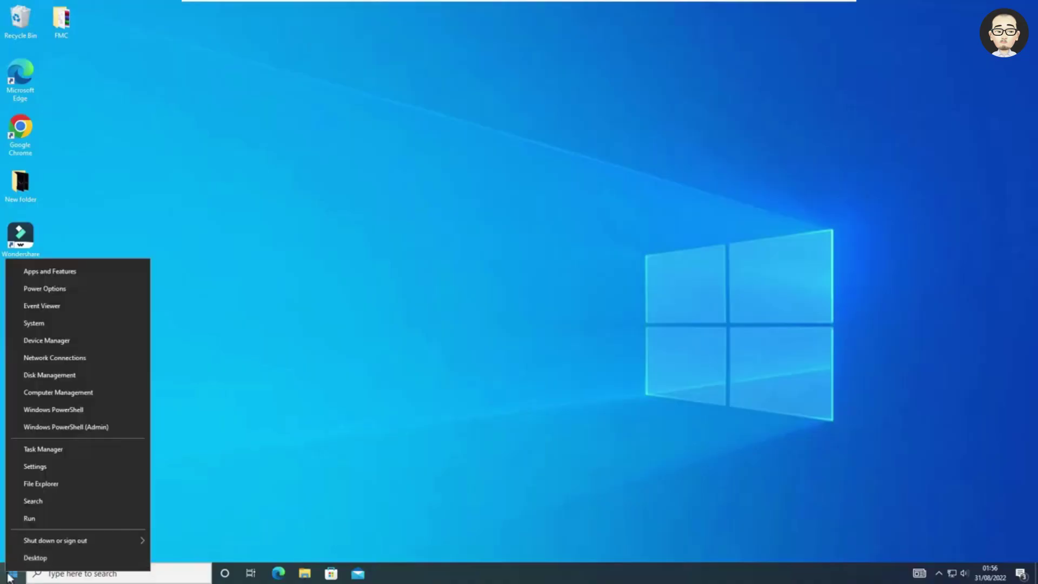
click(58, 466)
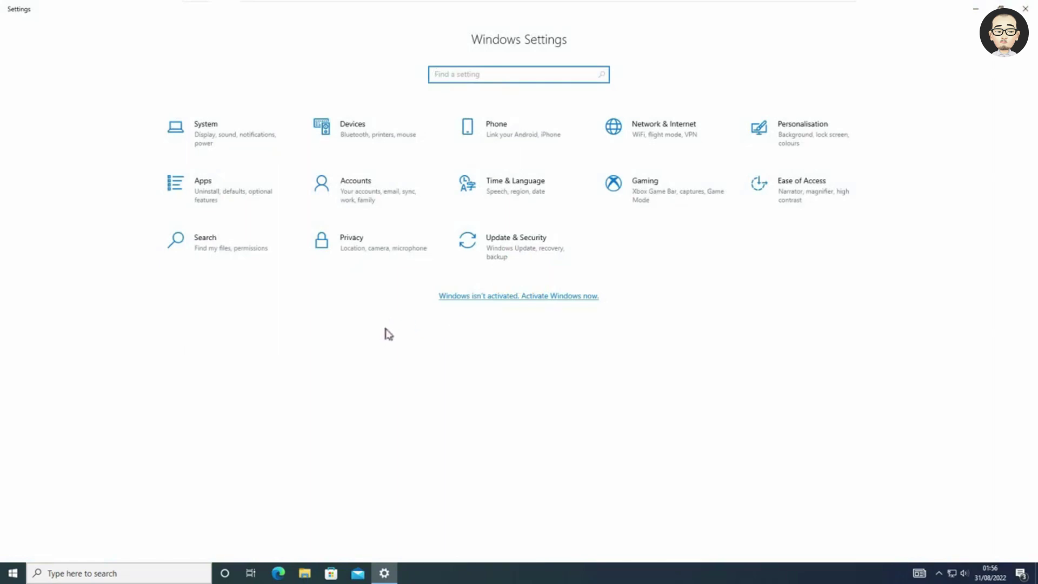
click(380, 254)
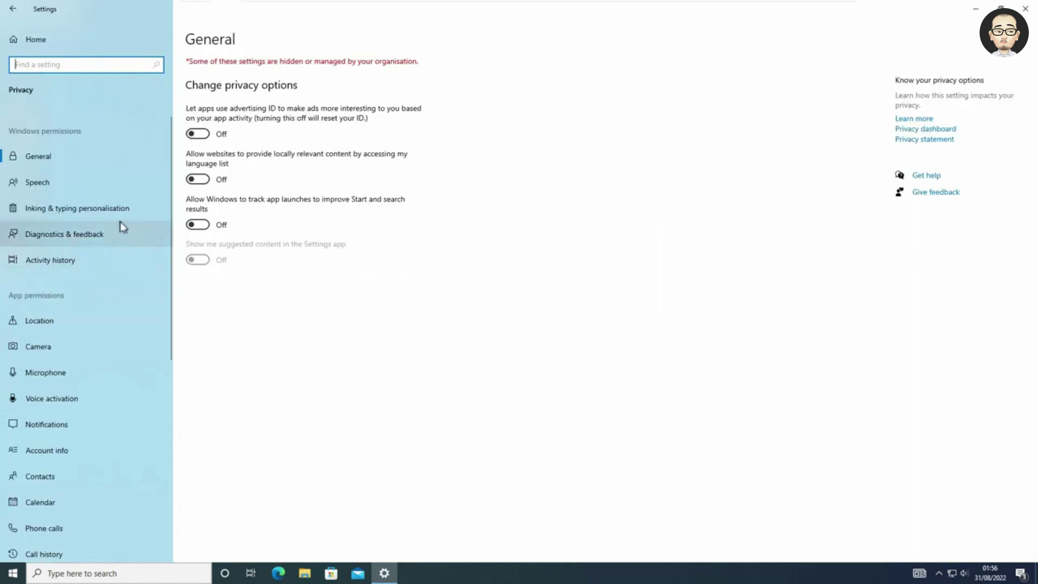
scroll(93, 341, down, 6)
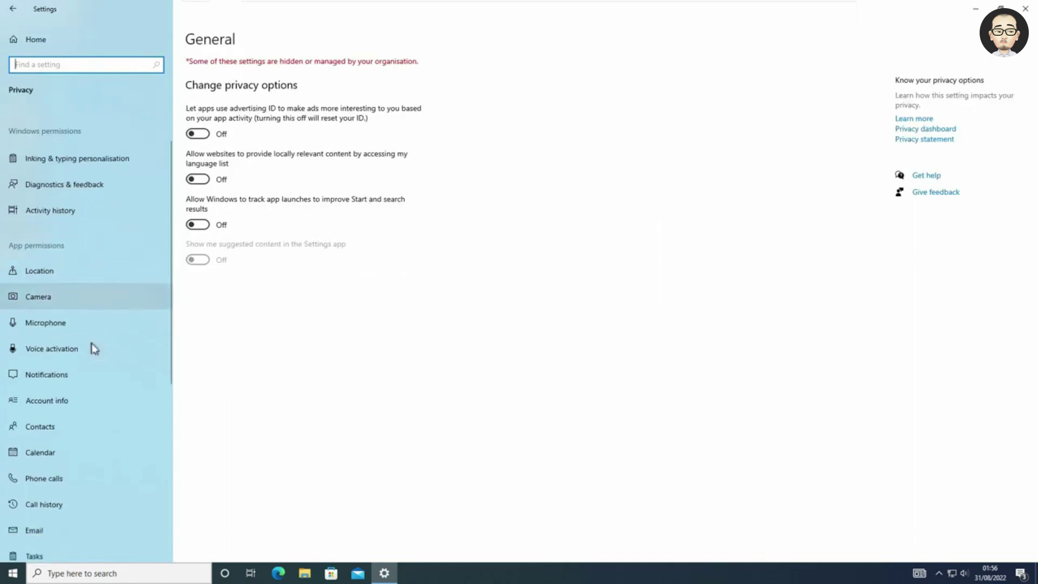
click(74, 373)
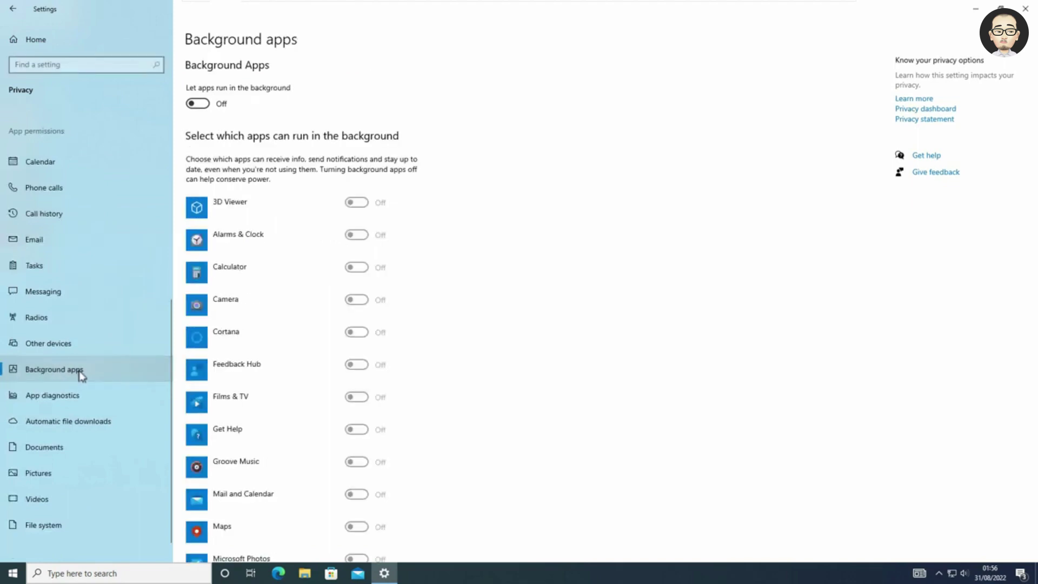
click(198, 104)
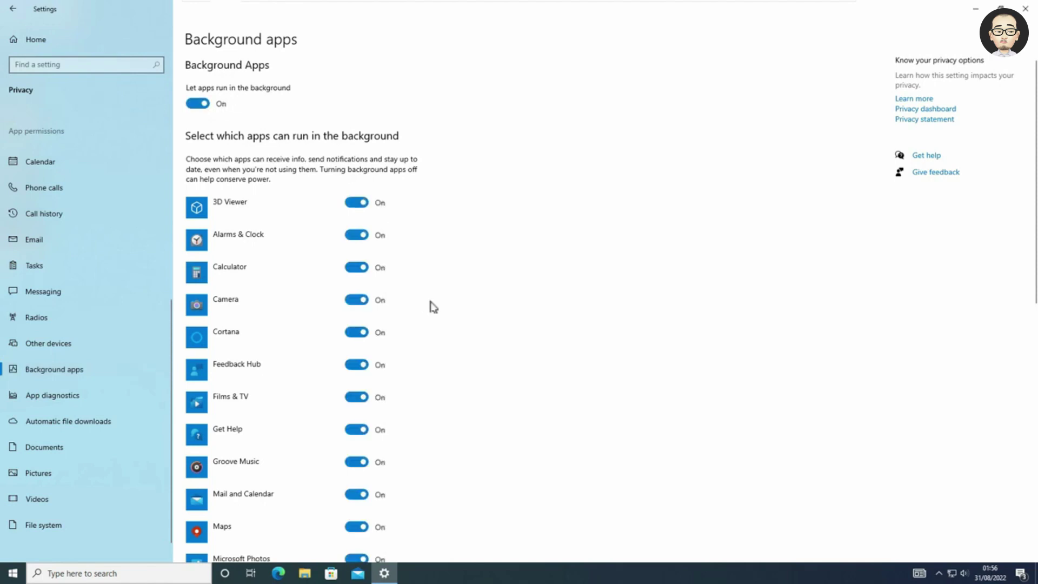
scroll(434, 306, down, 10)
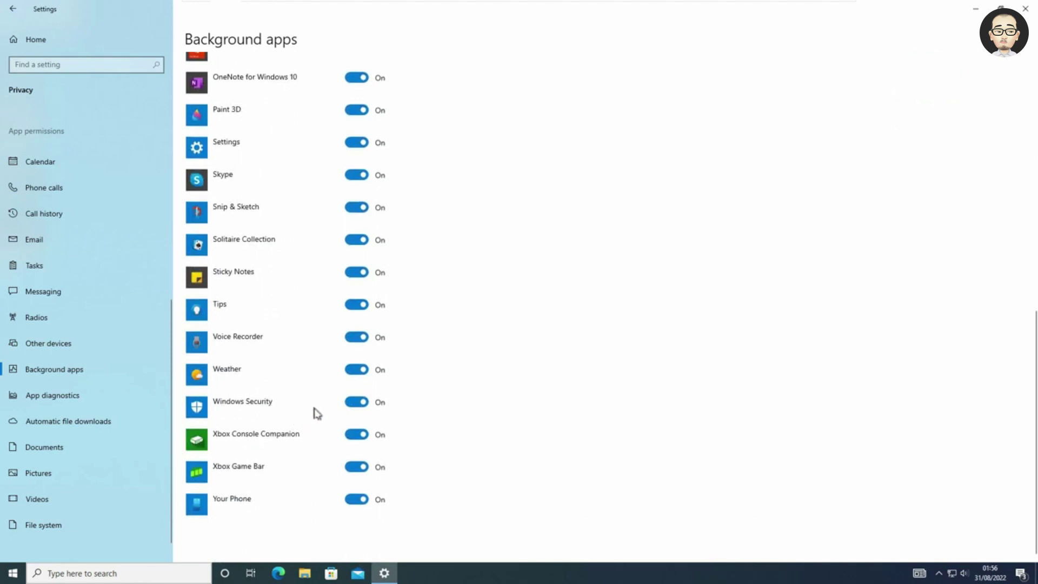
scroll(481, 412, up, 10)
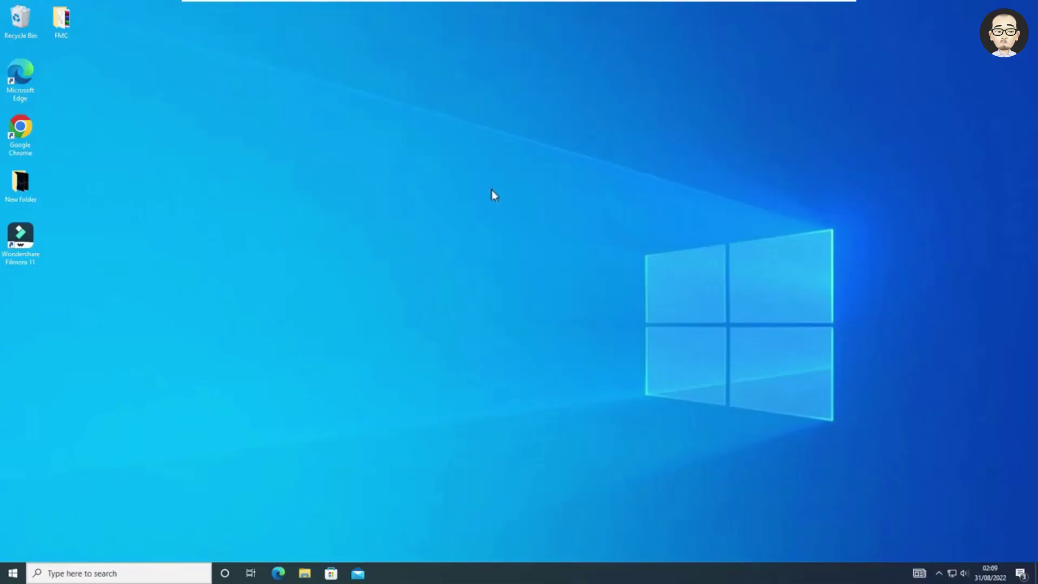
Open the additional troubleshooters in the Update & Security settings and run the Windows Store Apps troubleshooter.
right_click(4, 574)
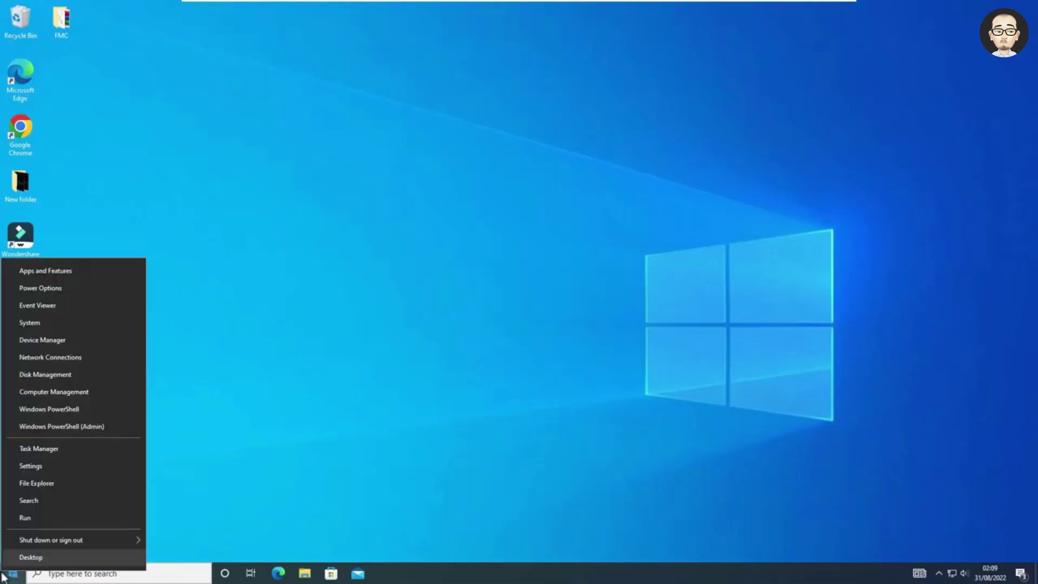
click(49, 466)
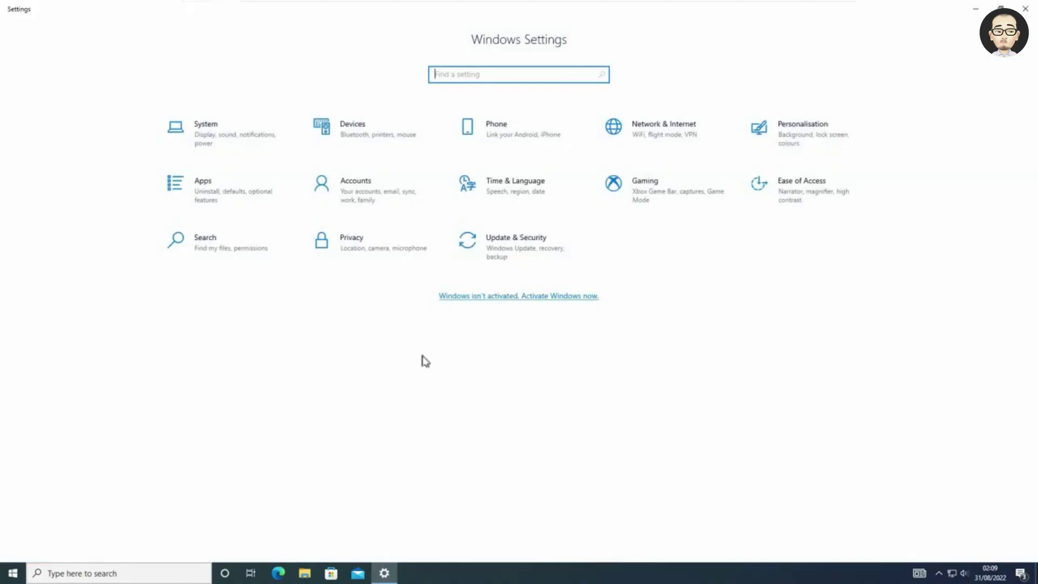
click(525, 251)
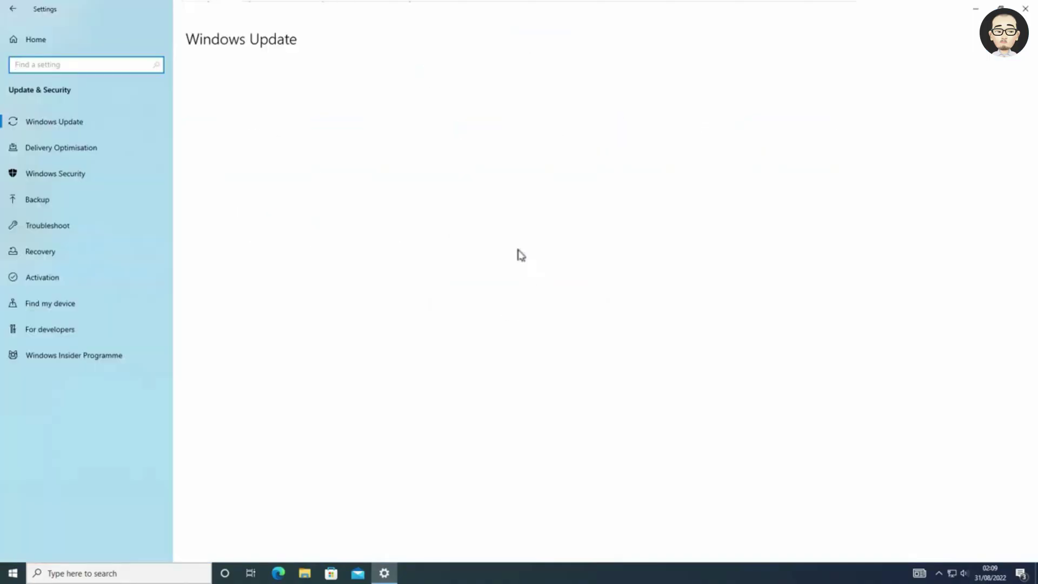
click(54, 230)
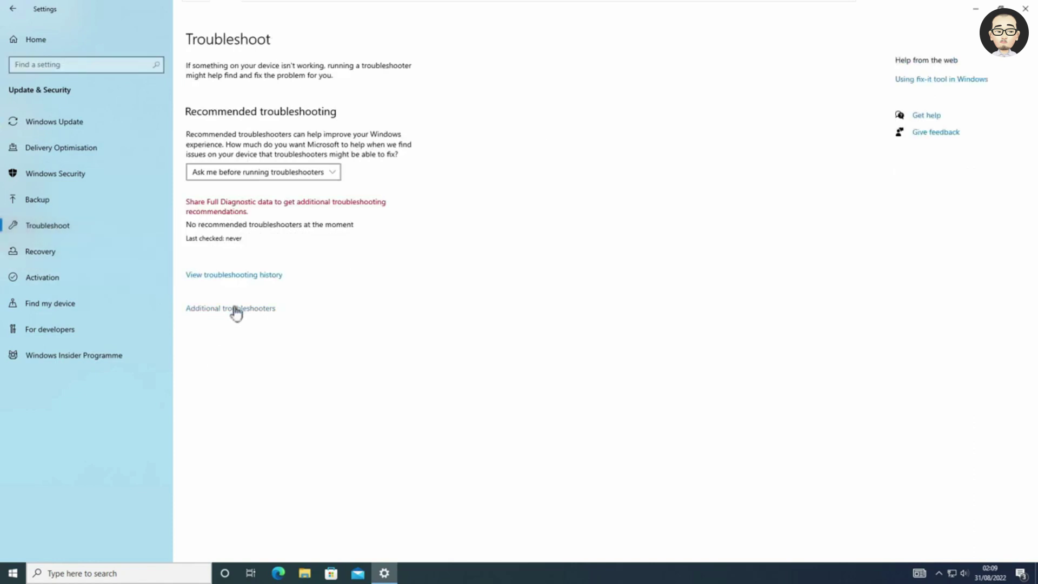
click(261, 311)
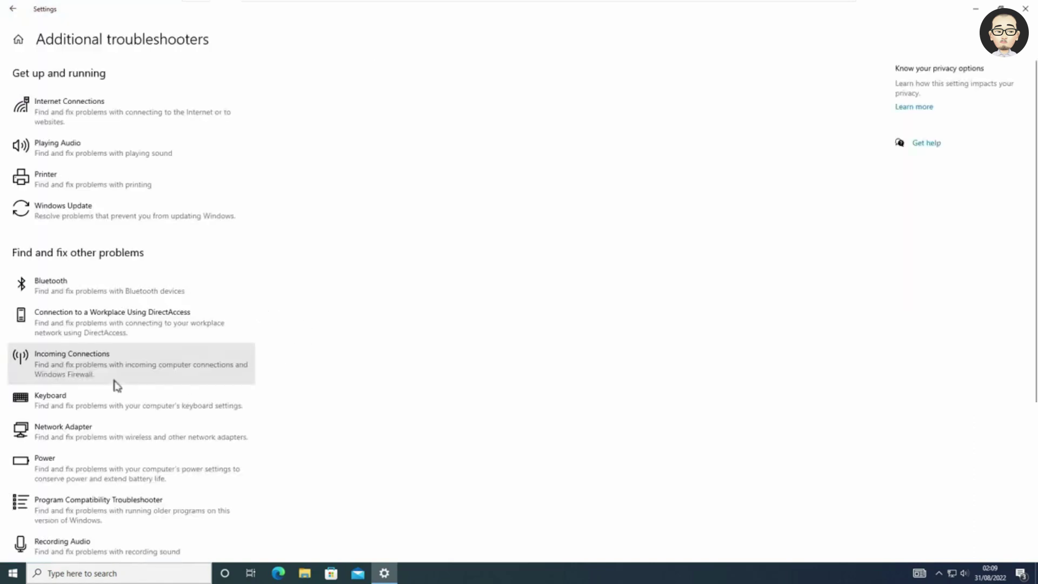
scroll(115, 385, down, 5)
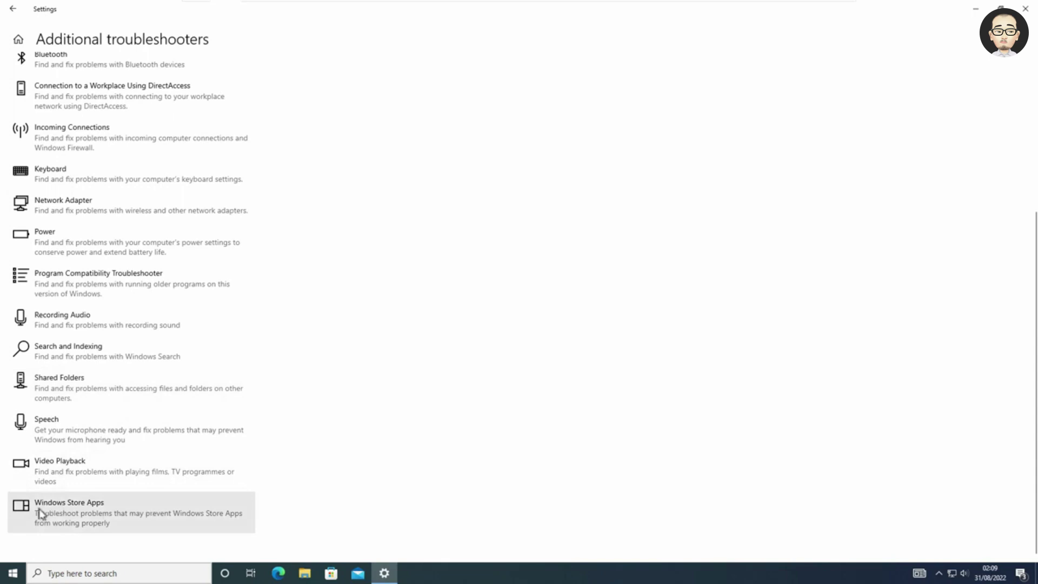
click(100, 509)
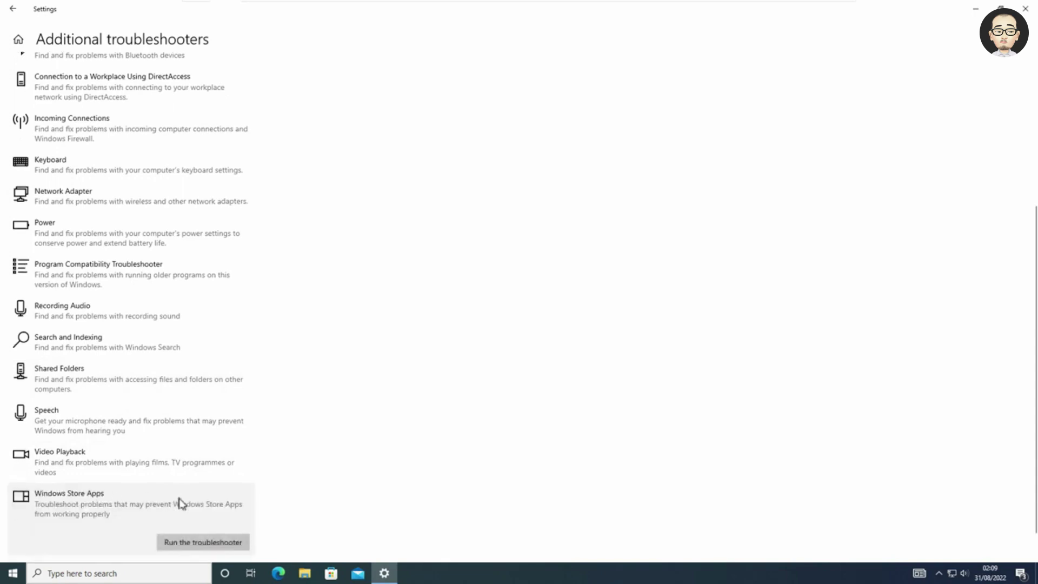
click(214, 519)
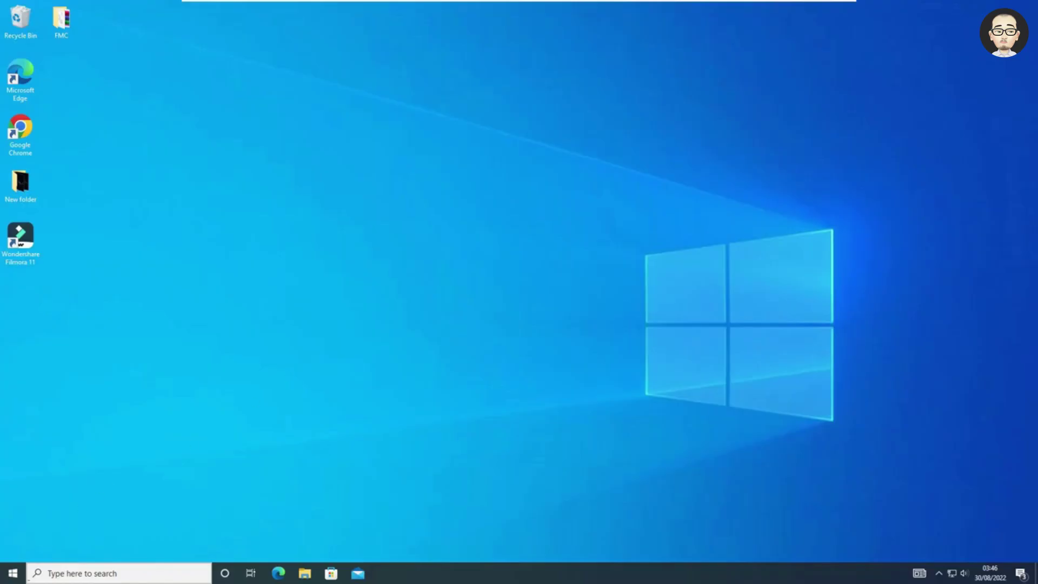
Open Windows PowerShell as administrator and run Set-ExecutionPolicy Unrestricted, answering Yes to All.
right_click(10, 576)
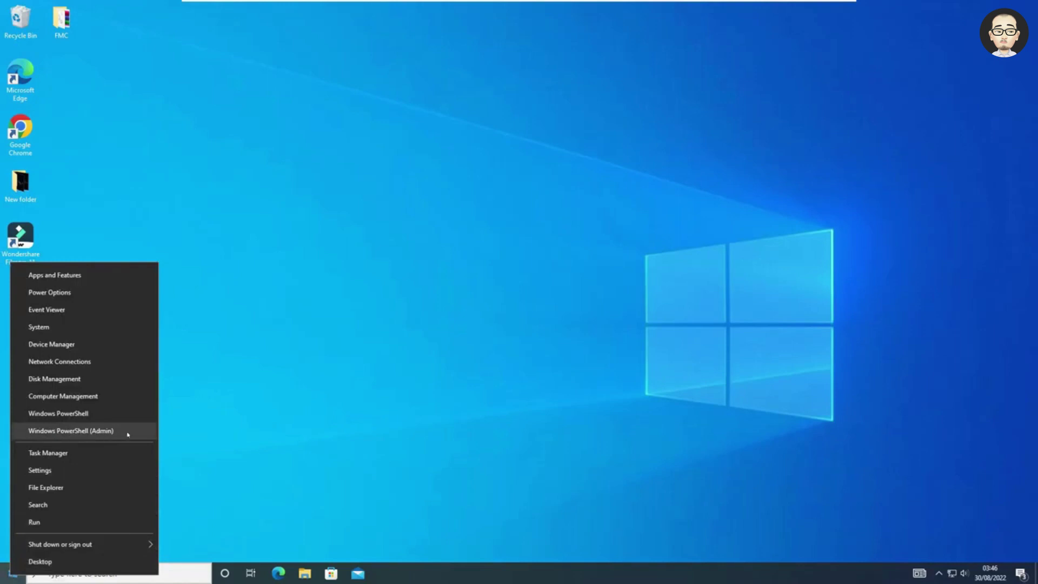
click(70, 430)
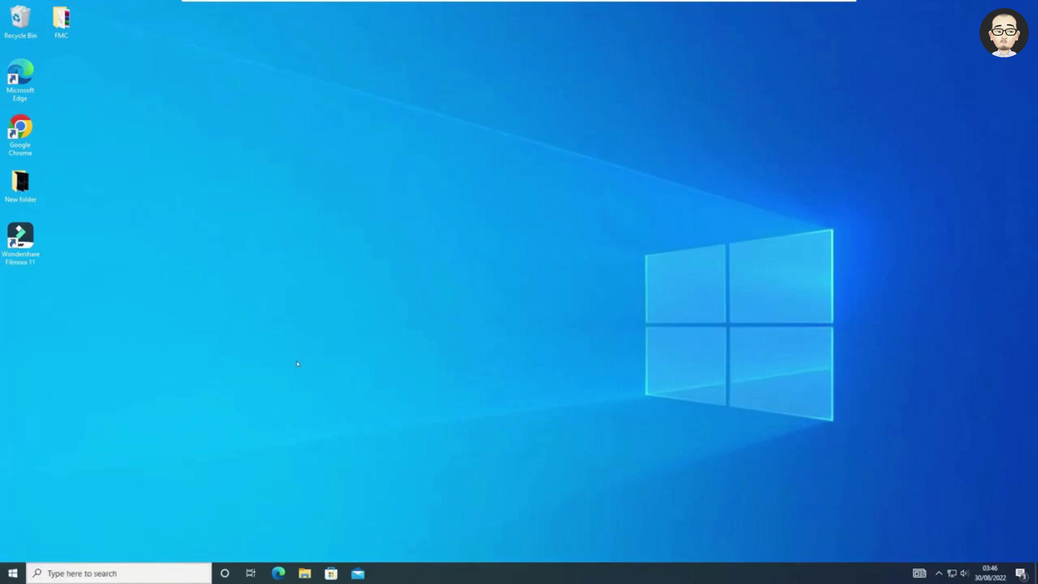
click(448, 356)
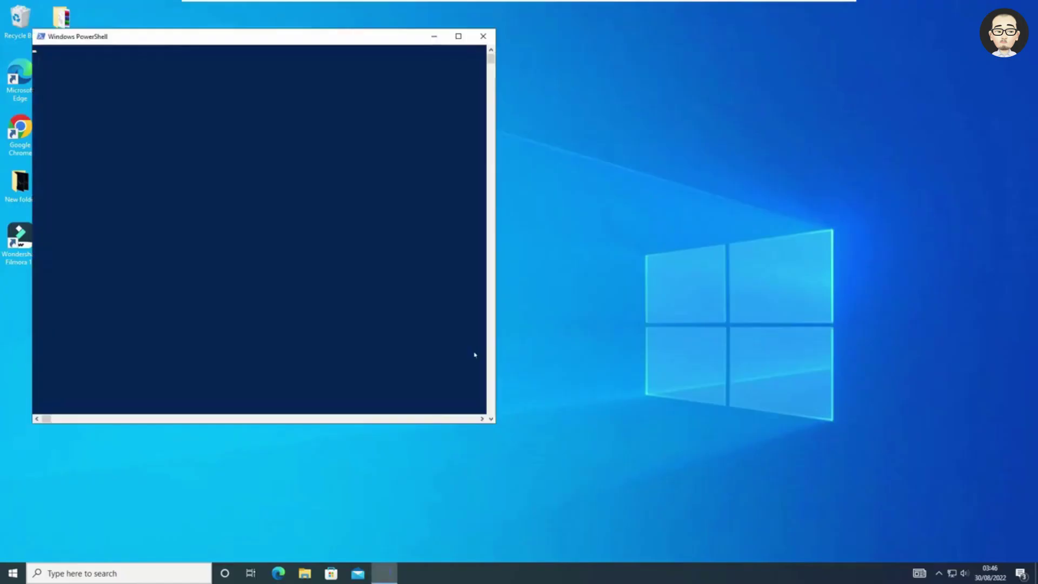
drag(361, 37, 598, 74)
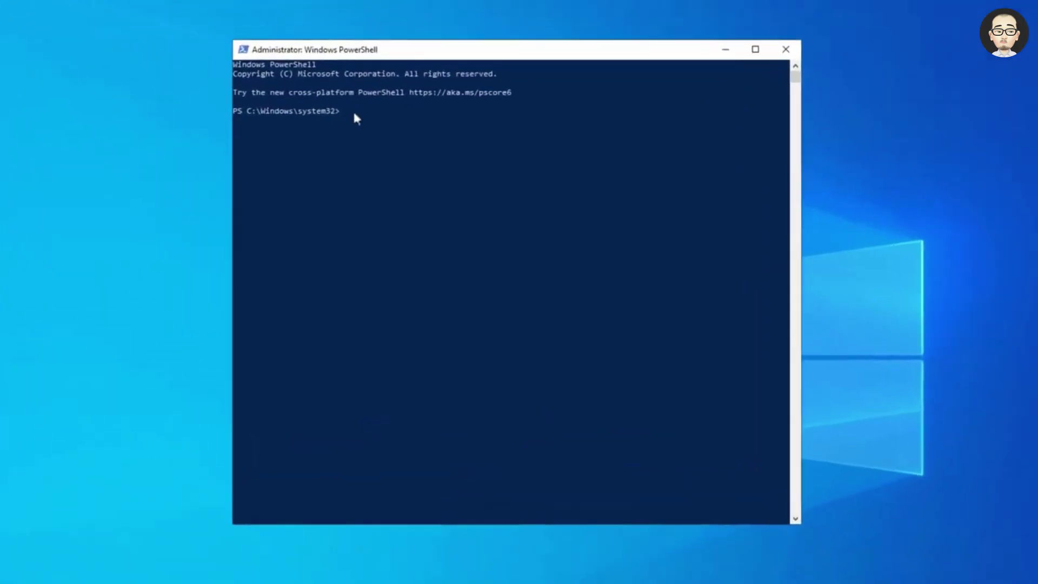
text(Set-ExecutionPolicy Unrestricted)
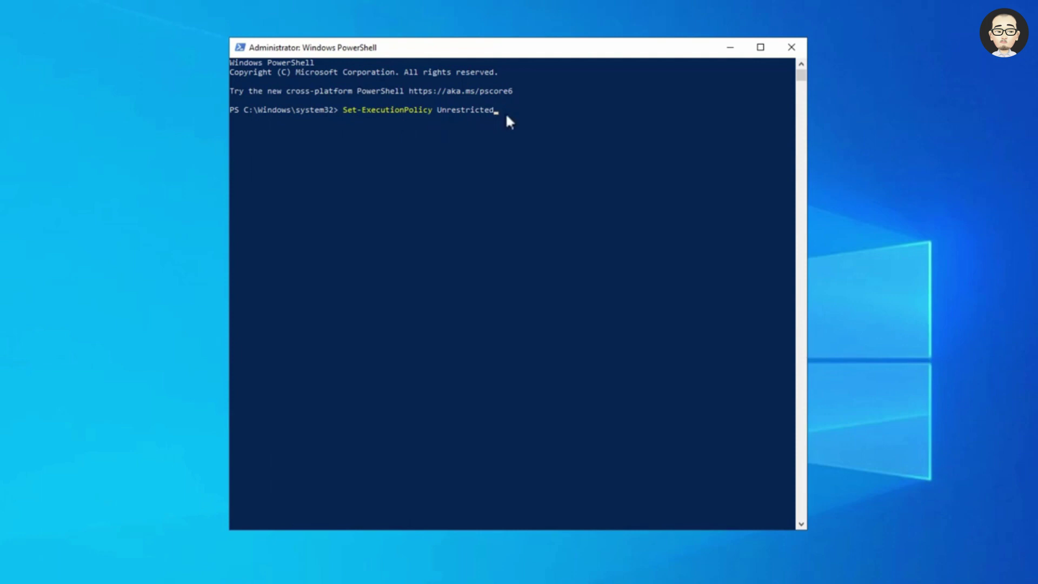
key(Return)
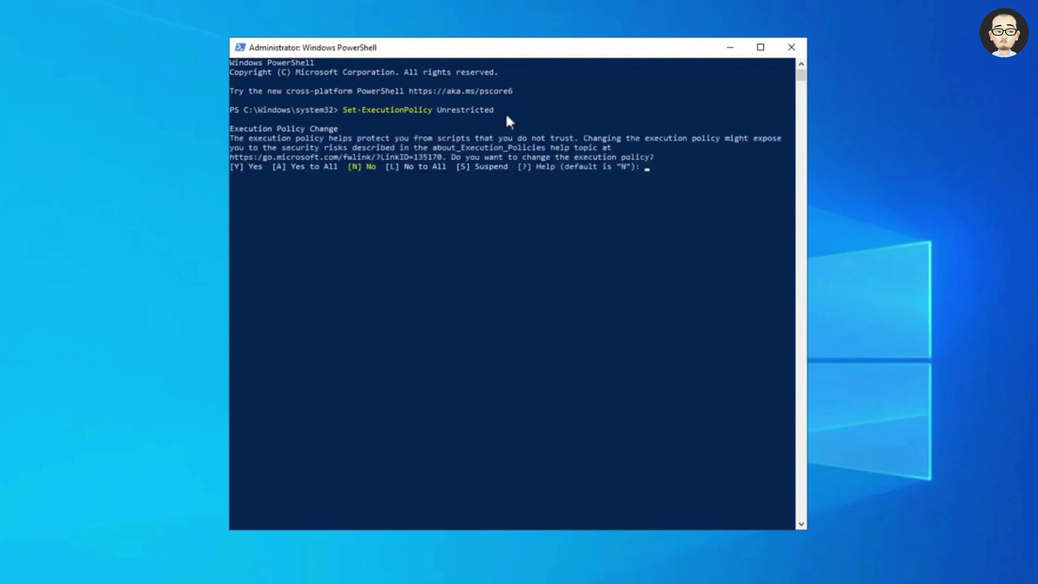
text(a)
key(Return)
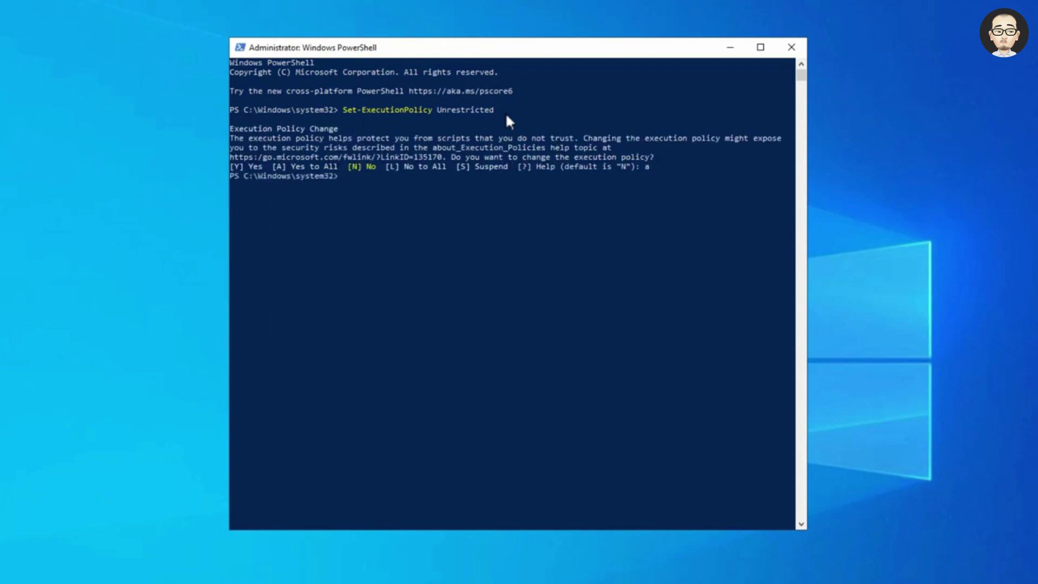
Re-register the app packages of all users with Get-AppXPackage -AllUsers piped to Add-AppxPackage -DisableDevelopmentMode -Register, and exit PowerShell.
right_click(350, 180)
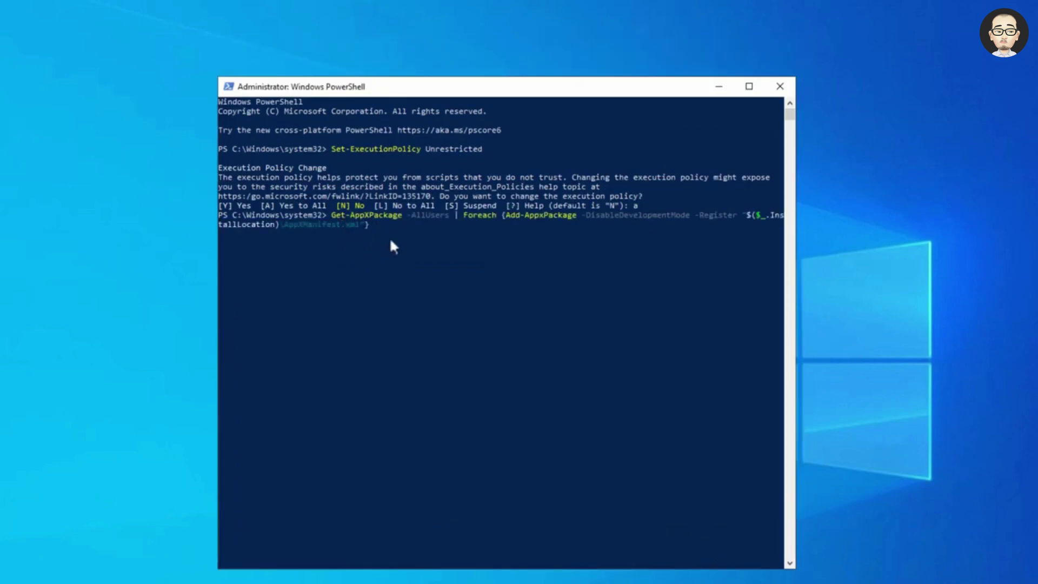
key(Return)
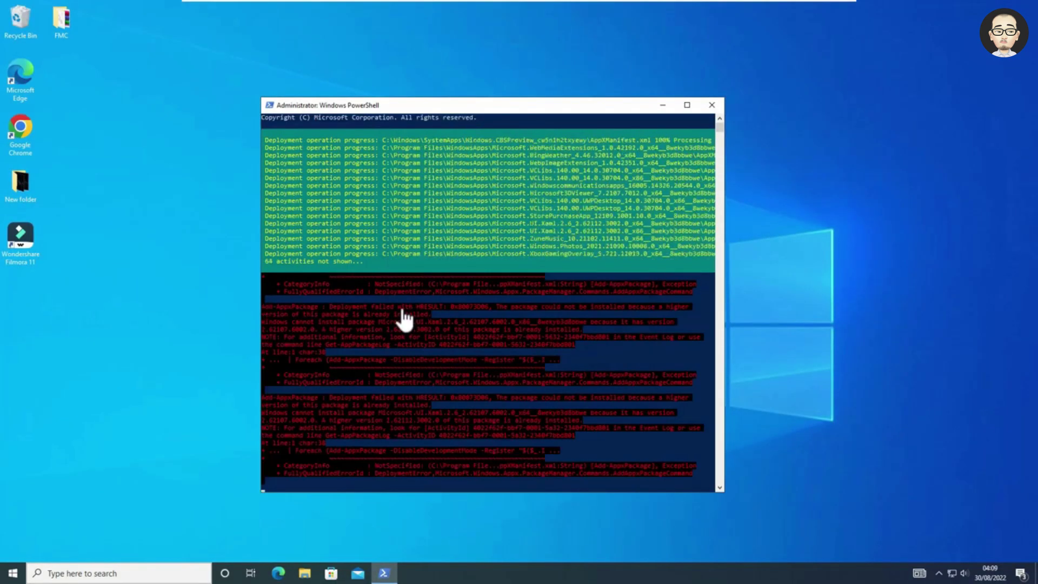
text(e)
text(xit)
key(Return)
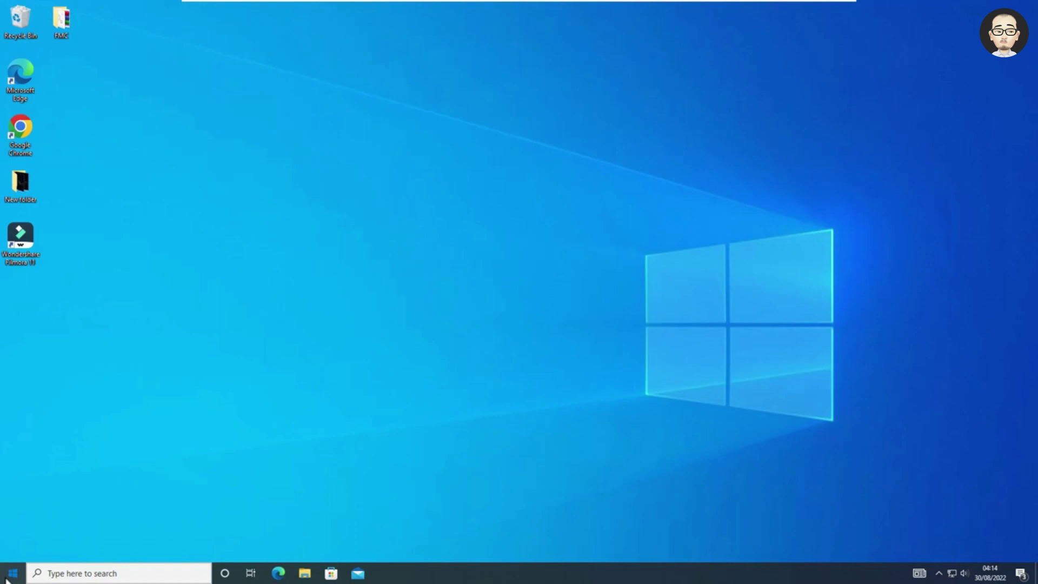
Run cmd.exe as a new task with administrative privileges from Task Manager.
right_click(6, 580)
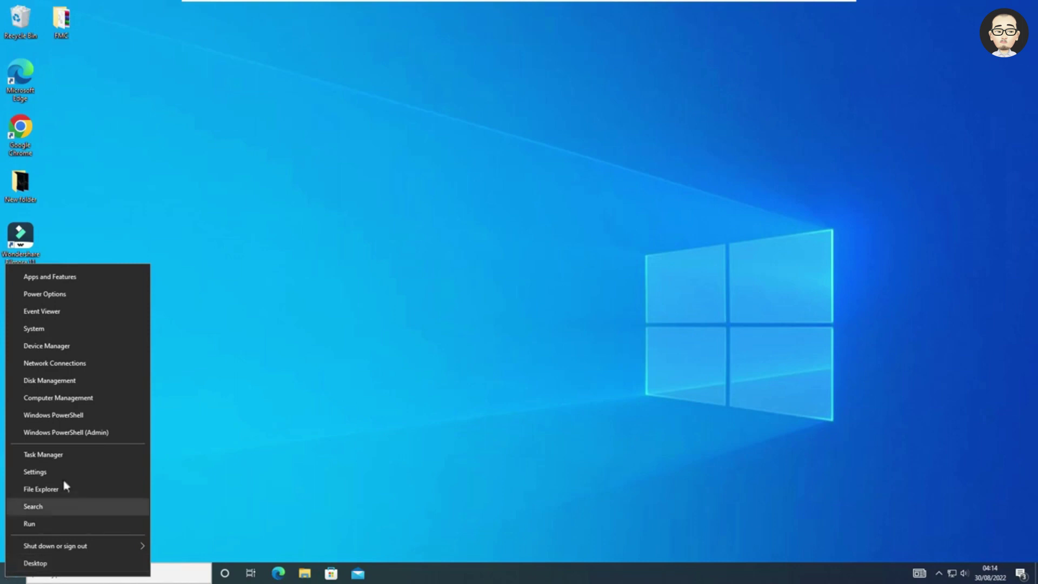
click(70, 455)
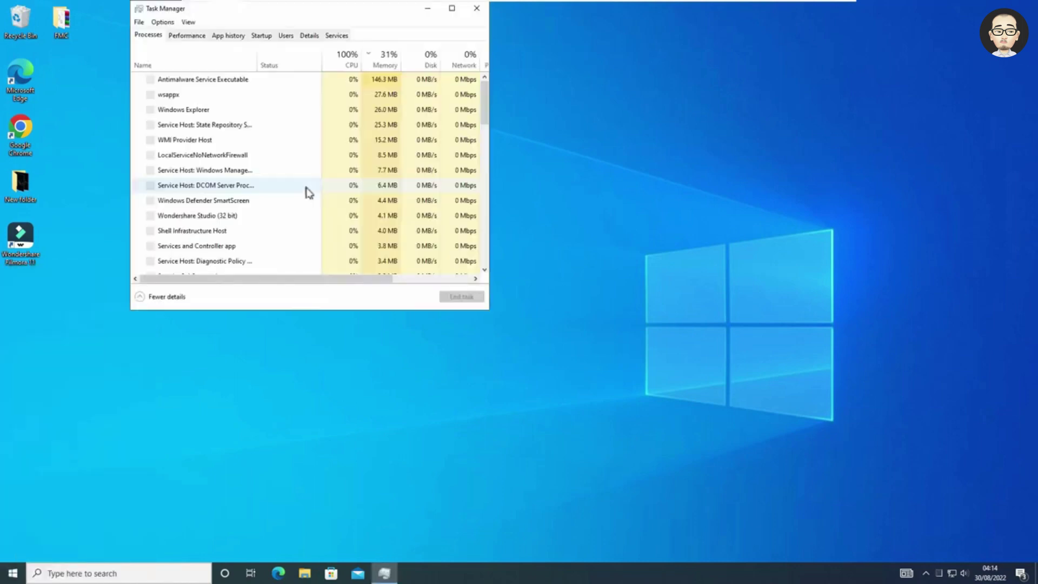
drag(234, 14, 354, 121)
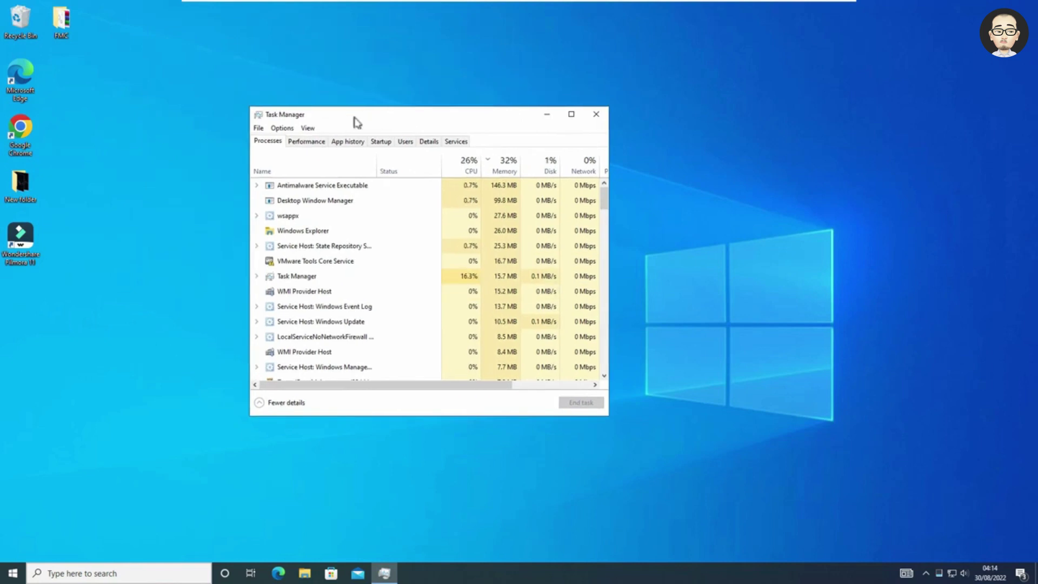
click(258, 127)
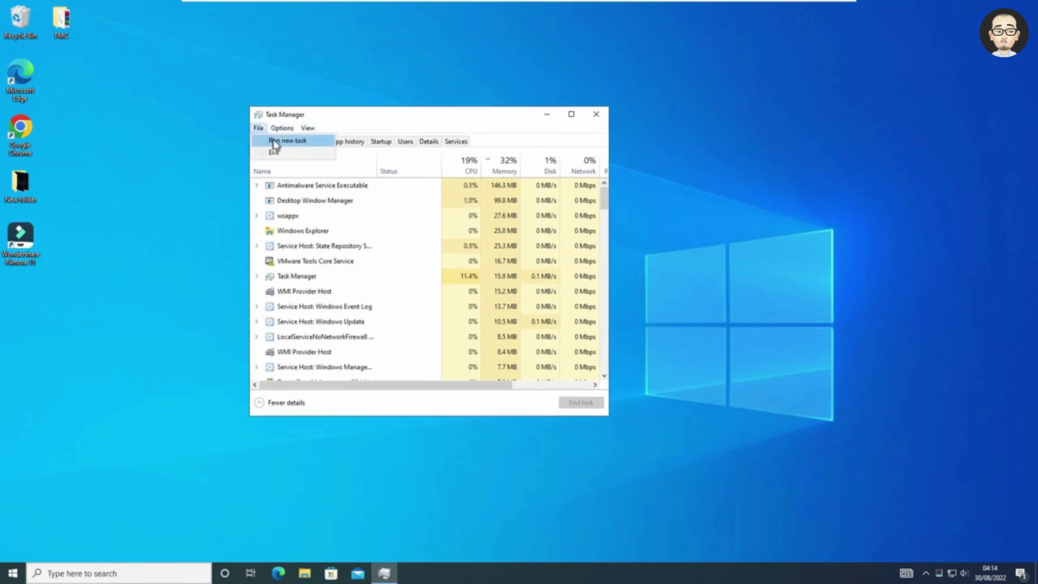
click(268, 141)
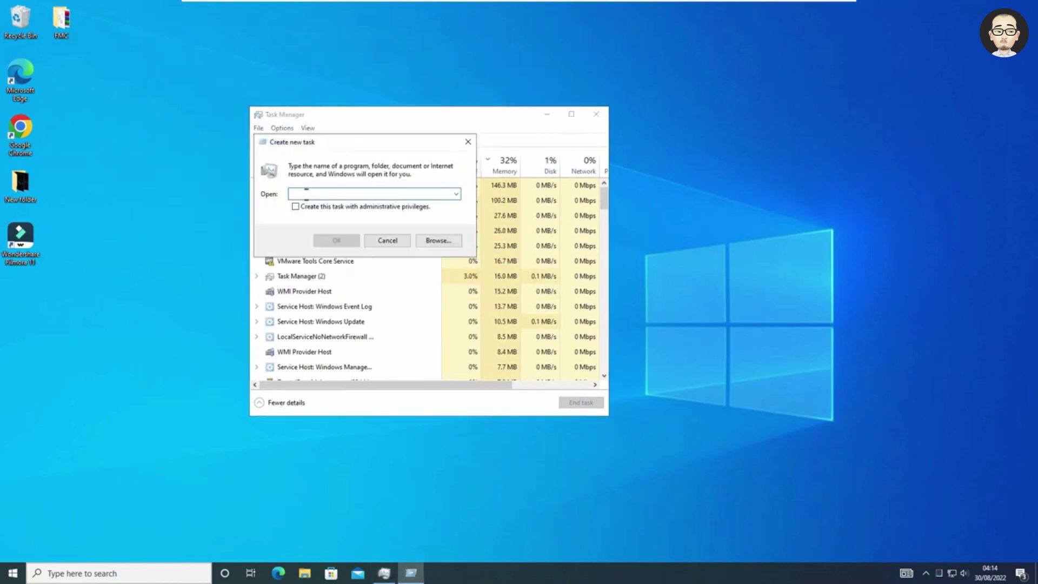
text(cmd.exe)
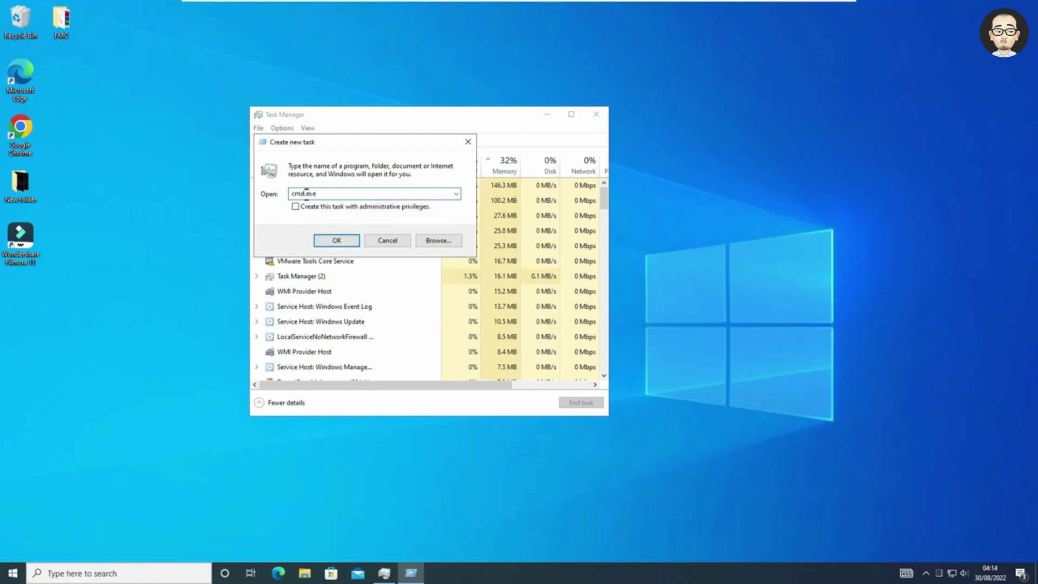
click(330, 207)
click(342, 240)
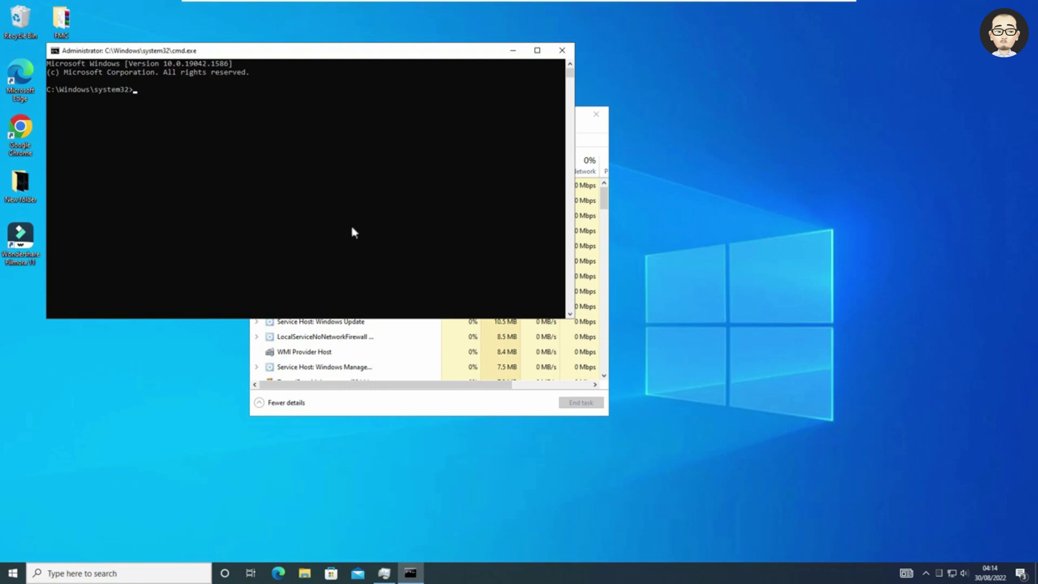
Close Task Manager and run DISM /Online /Cleanup-Image /ScanHealth at the elevated command prompt.
drag(332, 56, 588, 112)
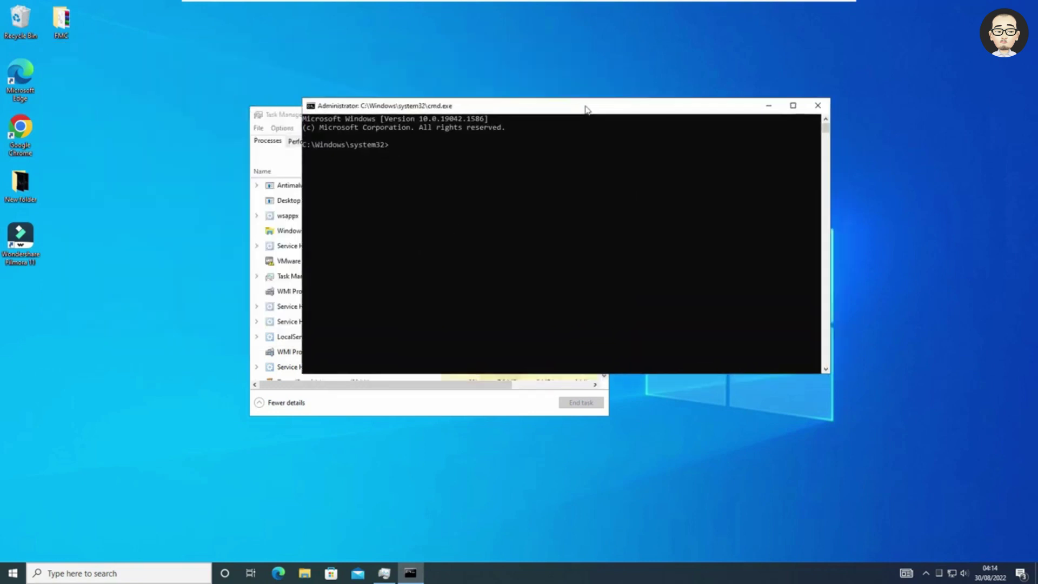
click(268, 121)
drag(268, 123, 232, 143)
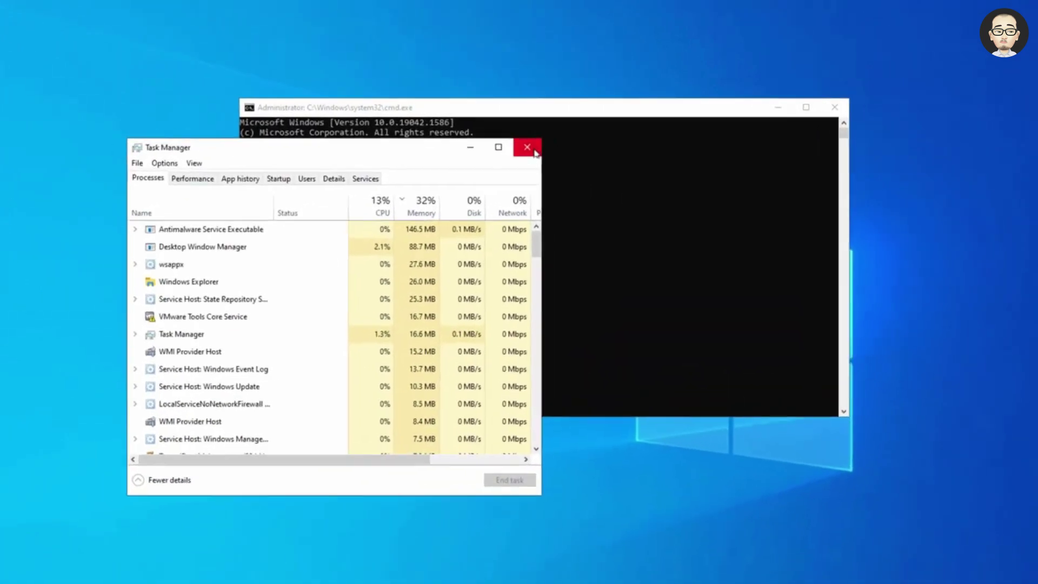
click(554, 140)
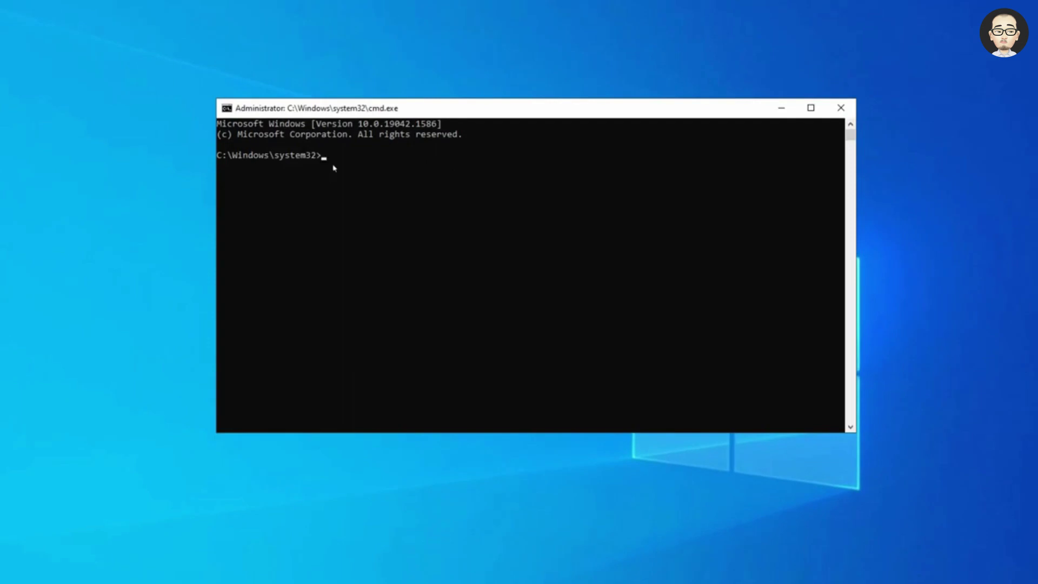
text(DISM /Online /Cleanup-Image /ScanHealth)
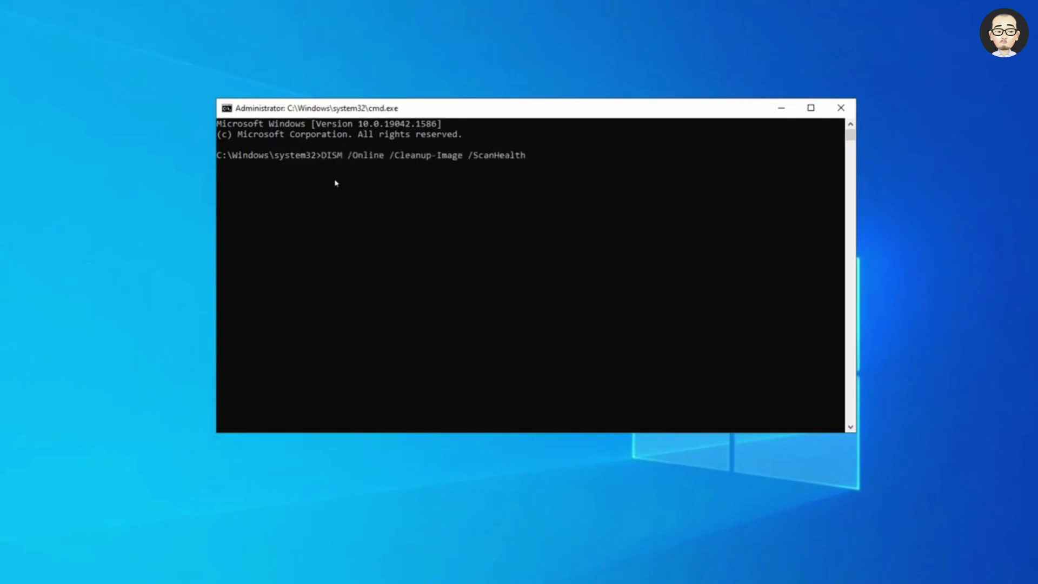
key(Return)
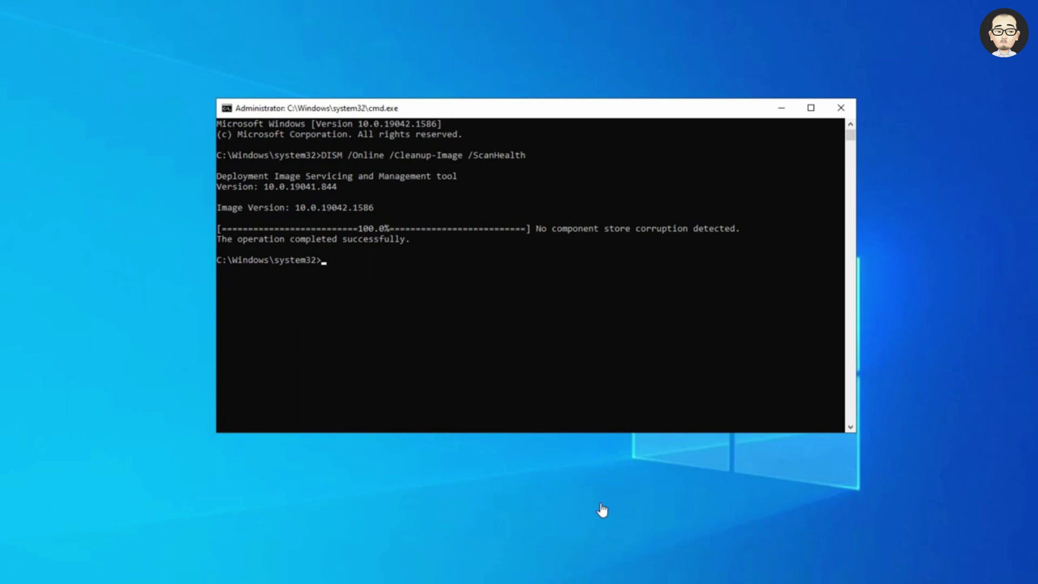
right_click(356, 277)
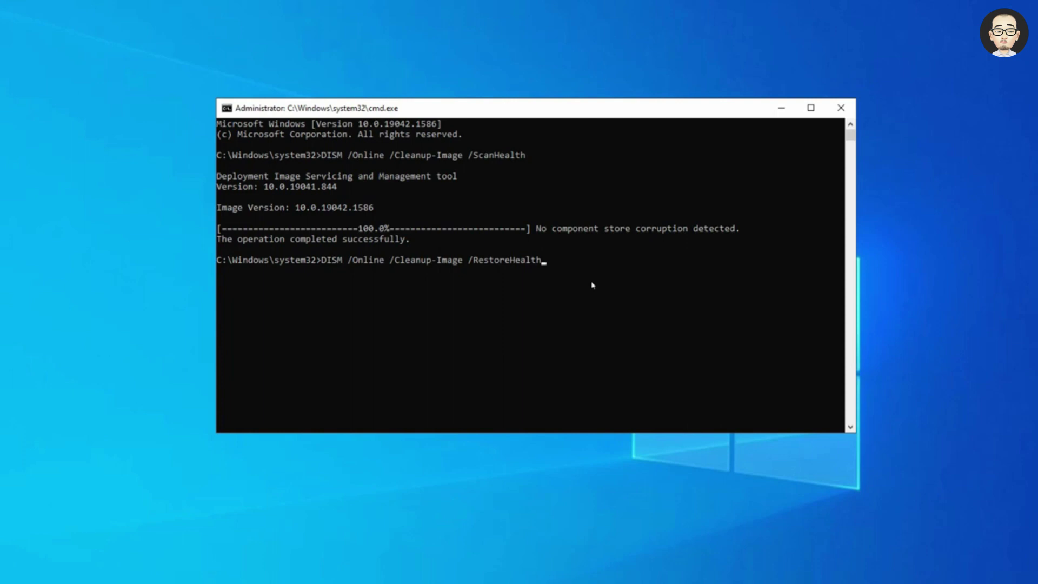
key(BackSpace)
key(BackSpace)
key(BackSpace)
key(BackSpace)
key(BackSpace)
key(BackSpace)
key(BackSpace)
key(BackSpace)
key(BackSpace)
key(BackSpace)
key(BackSpace)
key(BackSpace)
key(BackSpace)
key(BackSpace)
key(BackSpace)
key(BackSpace)
key(BackSpace)
key(BackSpace)
key(BackSpace)
key(BackSpace)
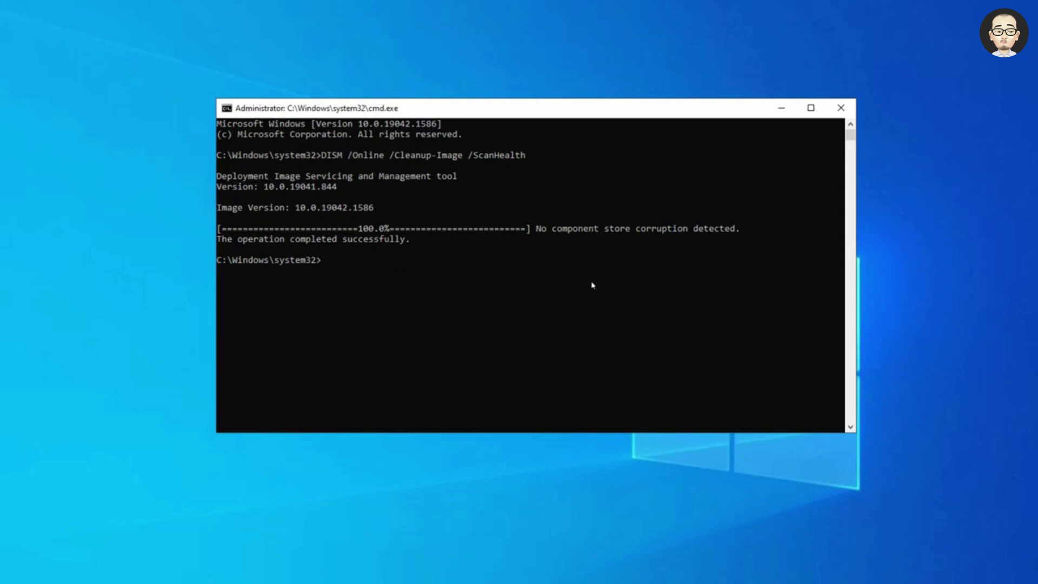
Scan the protected system files with sfc /scannow at the command prompt.
text(sfc /scan)
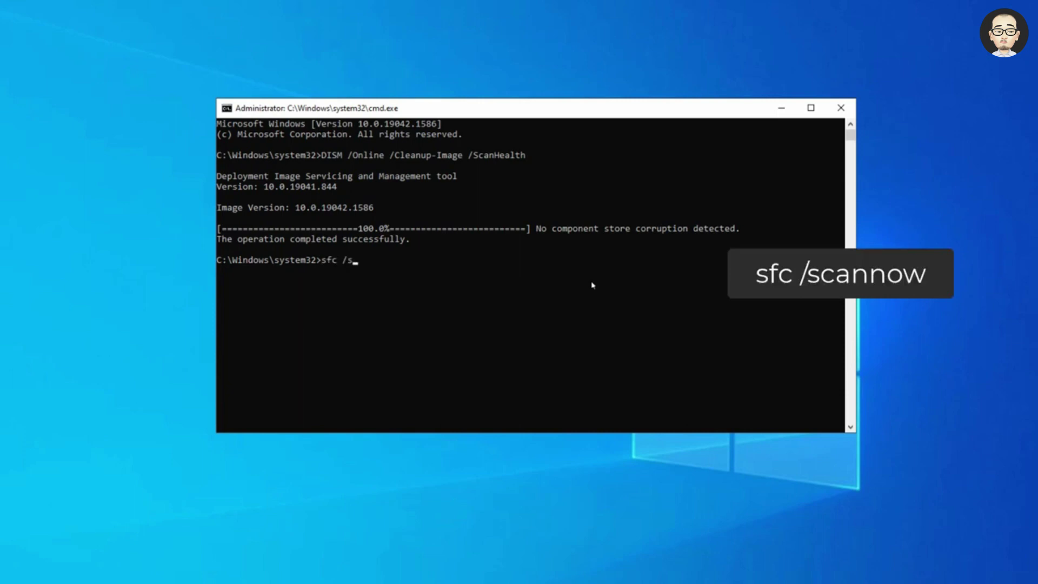
text(now)
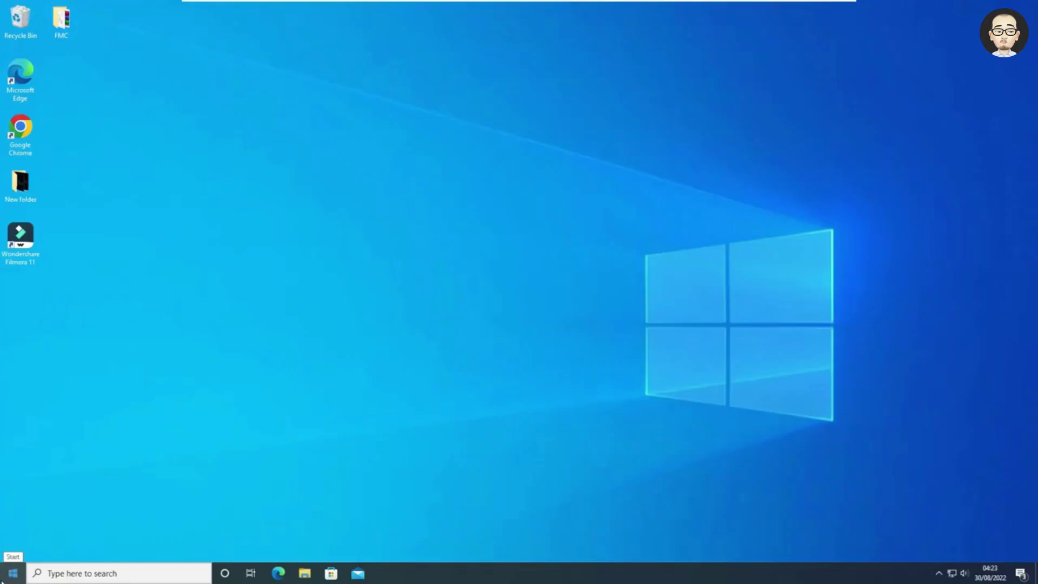
Check for updates in the Windows Update settings, and restart the PC to finish installing the pending cumulative update.
key(super+x)
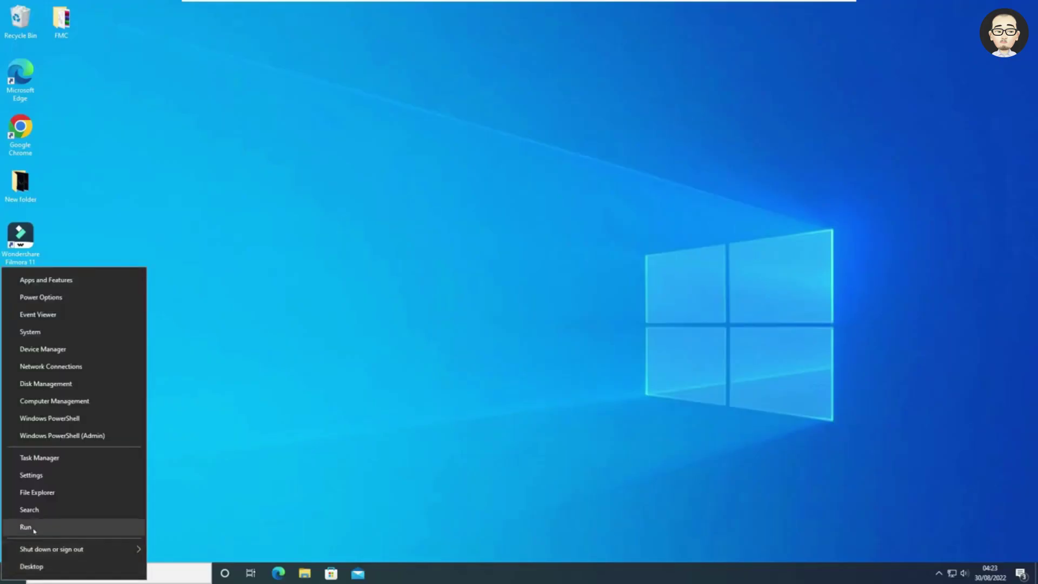
click(54, 475)
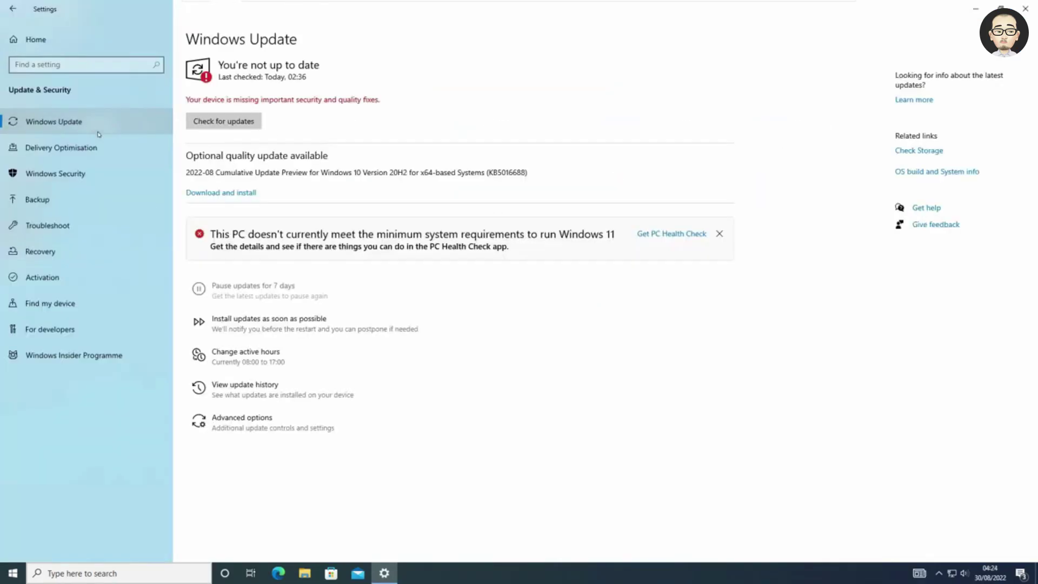
click(241, 122)
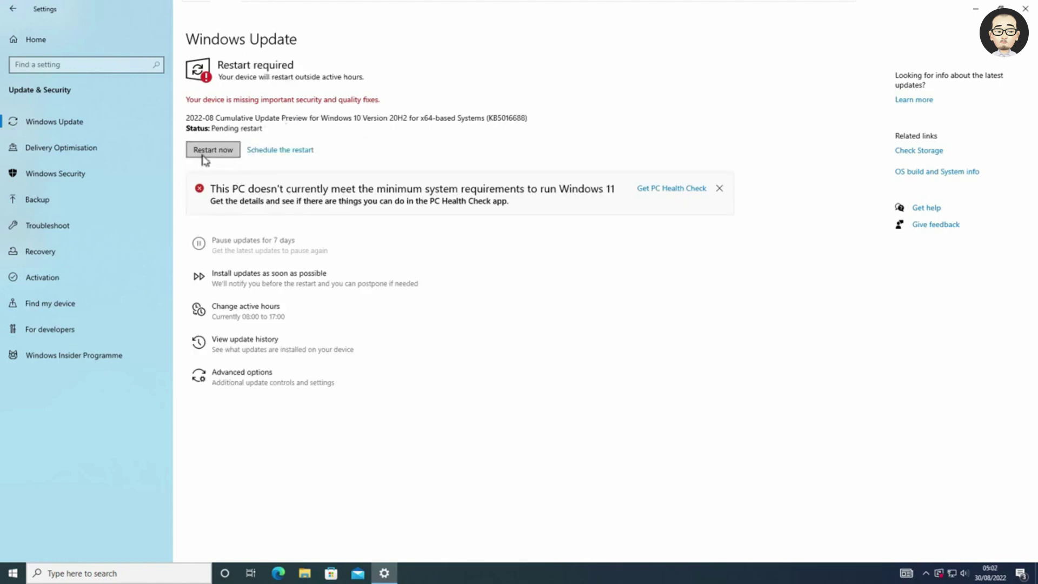
click(205, 150)
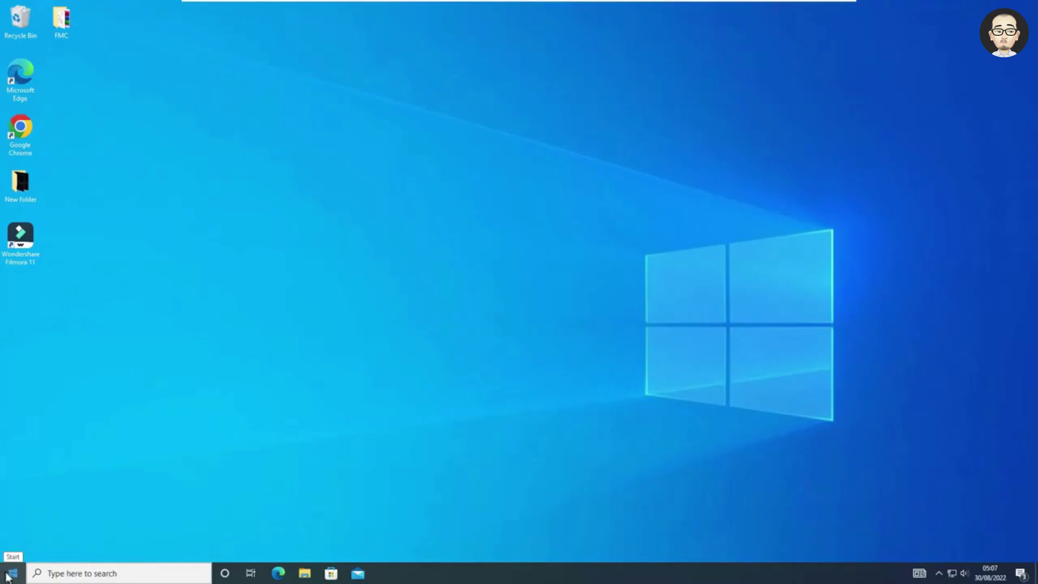
Start Reset this PC from the Recovery settings, choosing Keep my files and reinstalling Windows from this device.
right_click(7, 577)
click(62, 464)
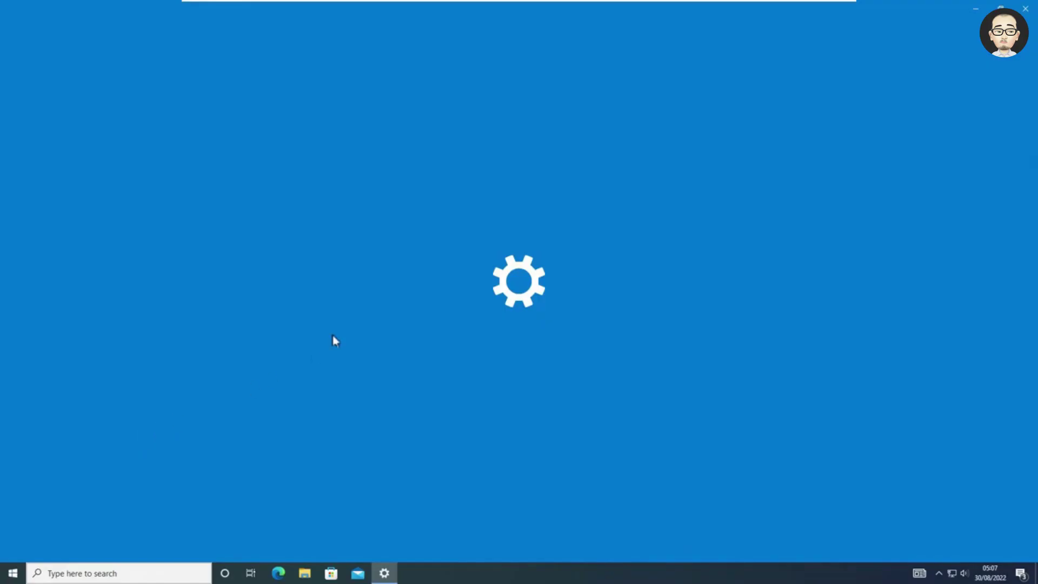
click(506, 249)
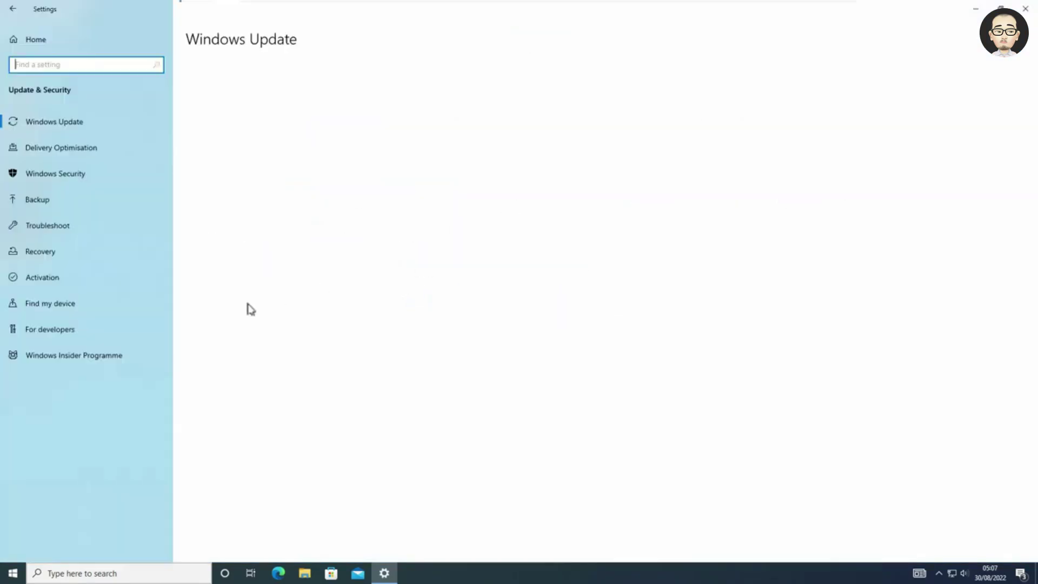
click(79, 254)
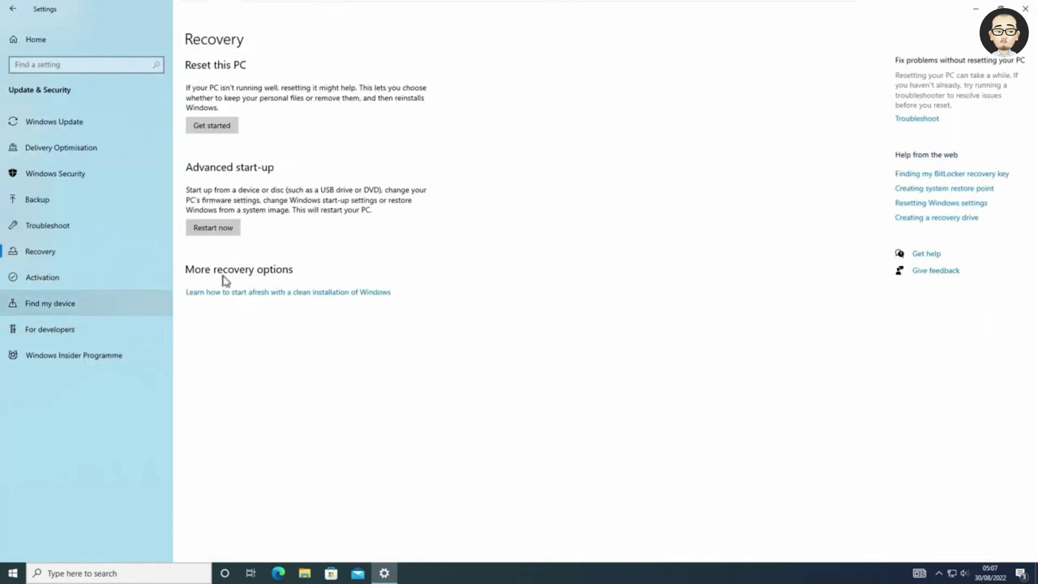
click(223, 129)
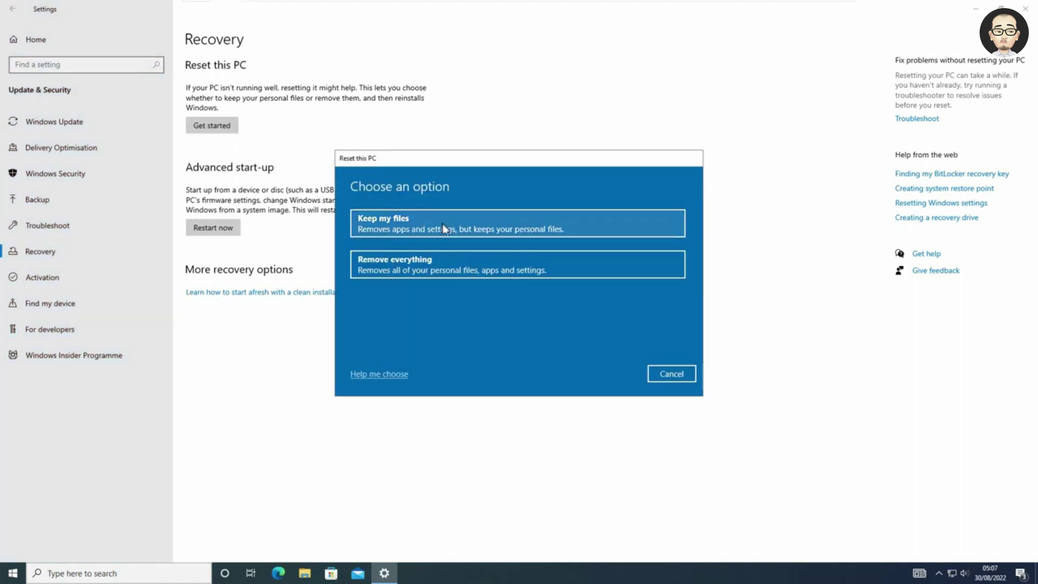
click(516, 229)
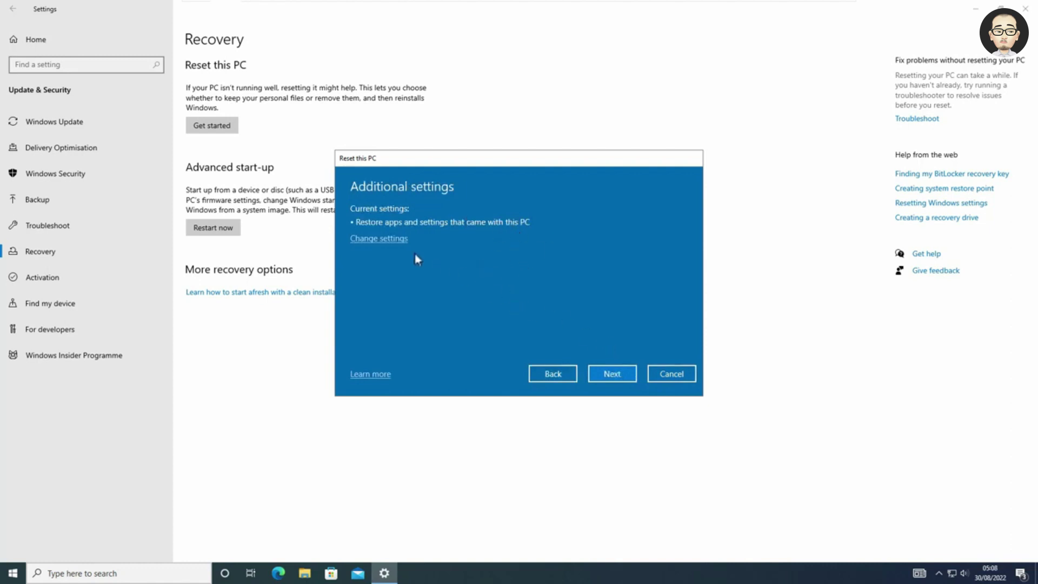
Confirm the additional reset settings with Restore preinstalled apps set to Yes, and start resetting the PC.
click(397, 241)
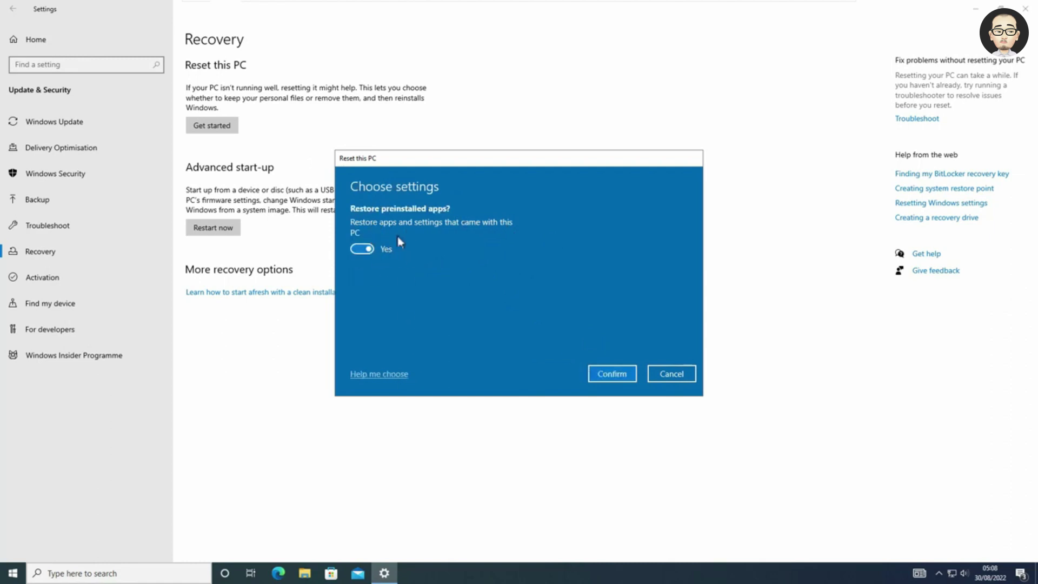
click(621, 377)
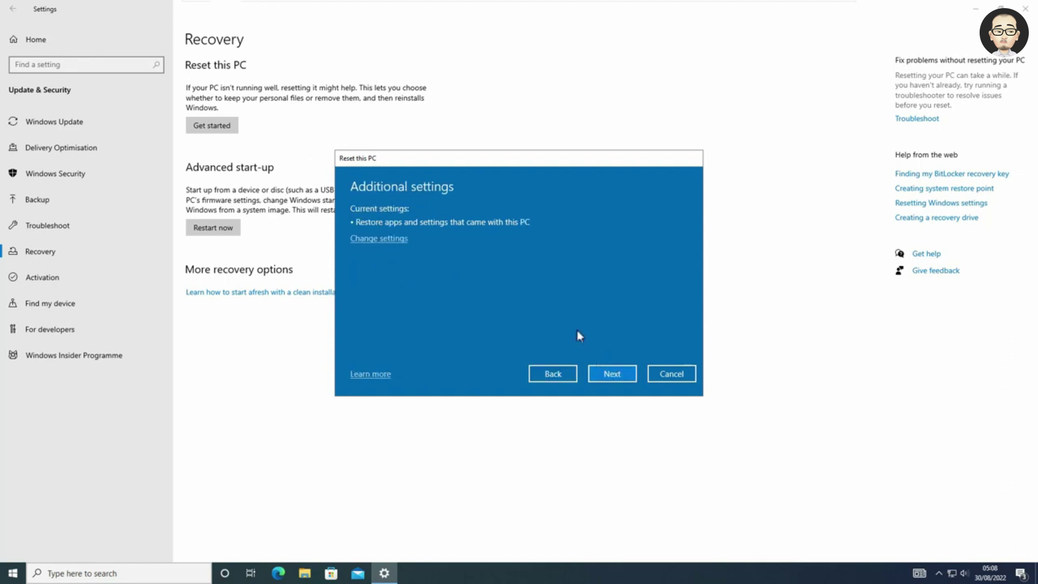
click(614, 377)
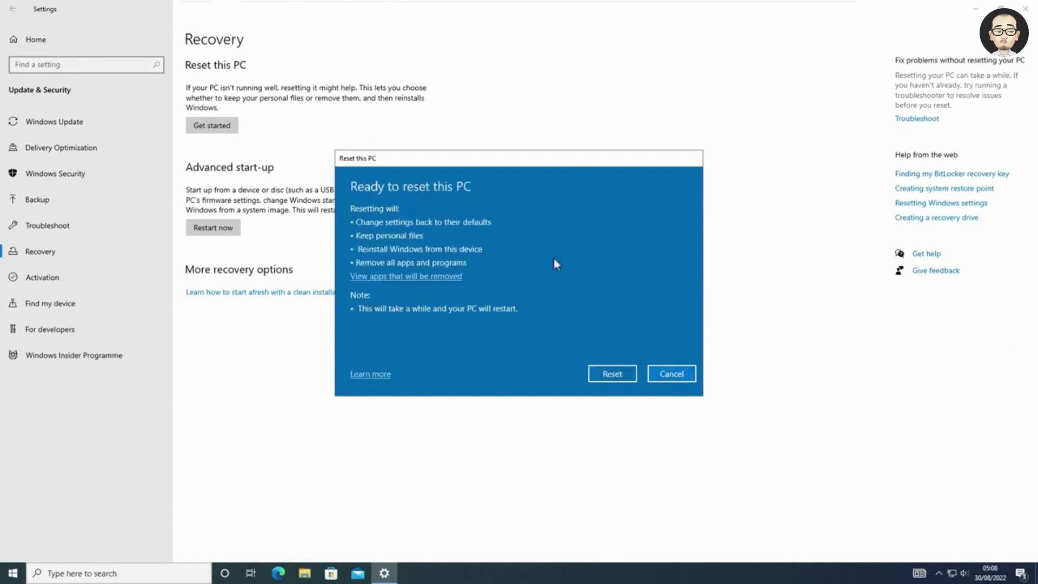
key(Return)
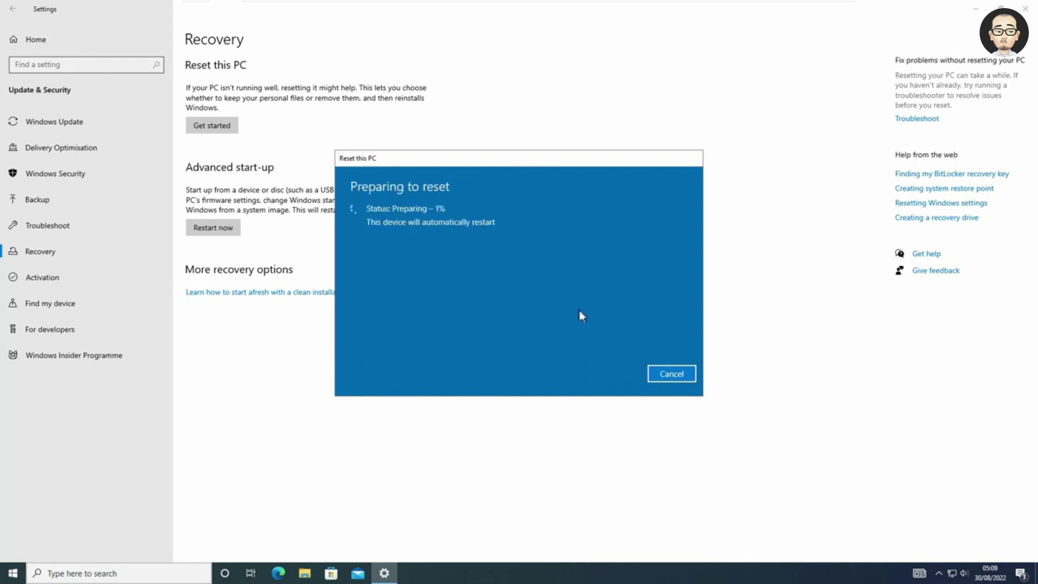